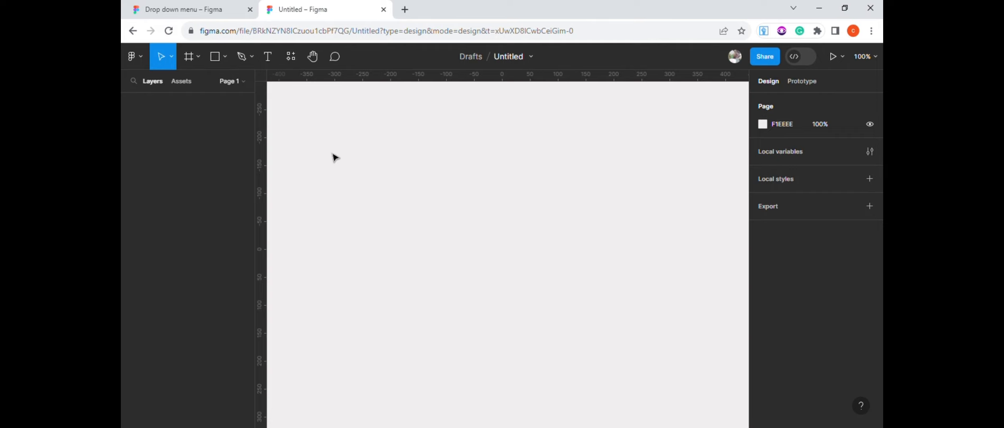
Add a text layer reading "Select language of option" near the canvas's upper left and set it to auto width
left_click(268, 56)
left_click(300, 130)
left_click_drag(399, 184, 369, 145)
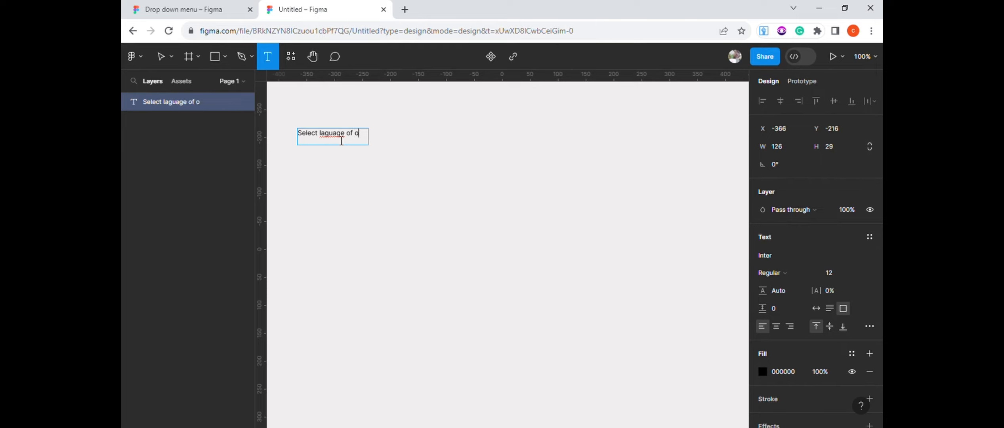
type("io")
type("n")
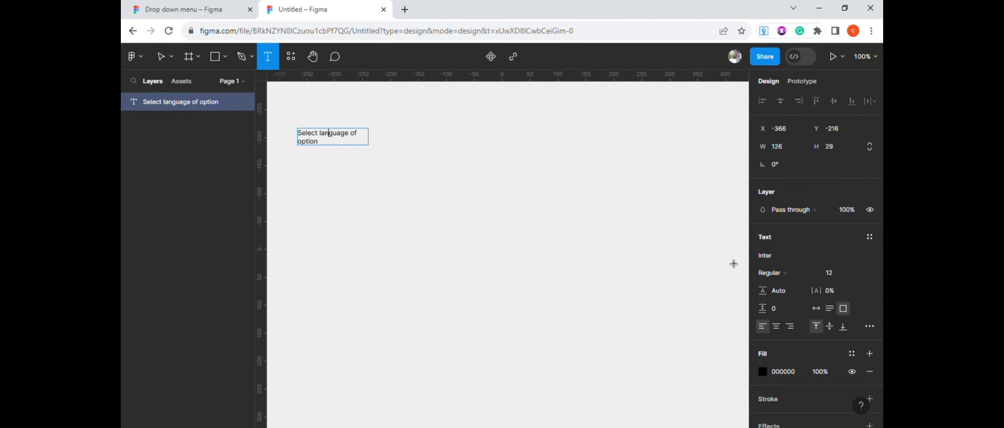
left_click(811, 307)
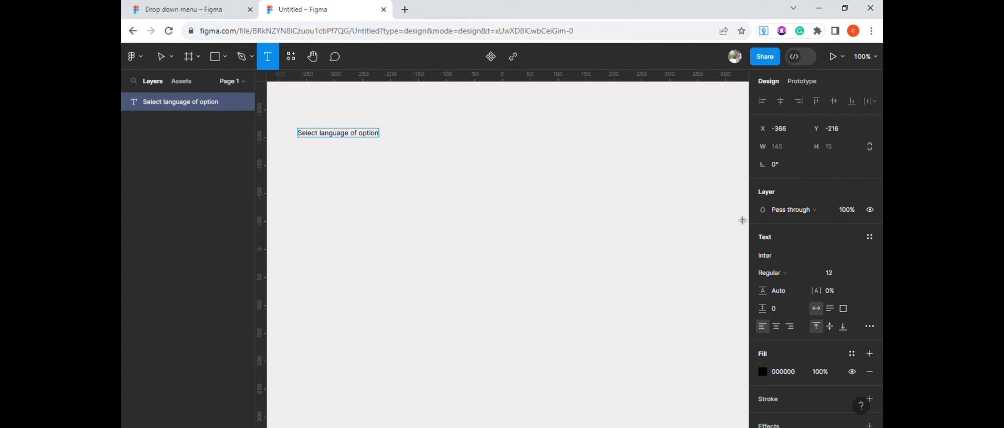
Set the font size of the entire "Select language of option" text to 14
left_click(859, 274)
left_click(855, 292)
left_click(161, 57)
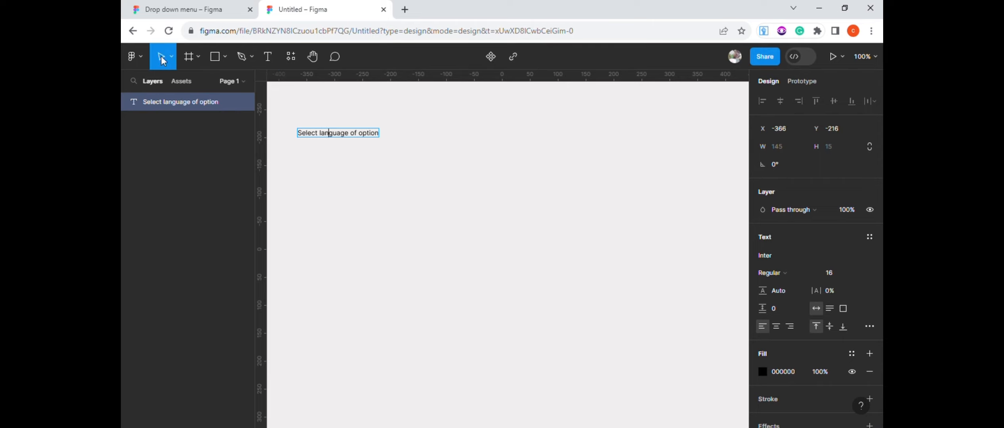
key("ctrl+a")
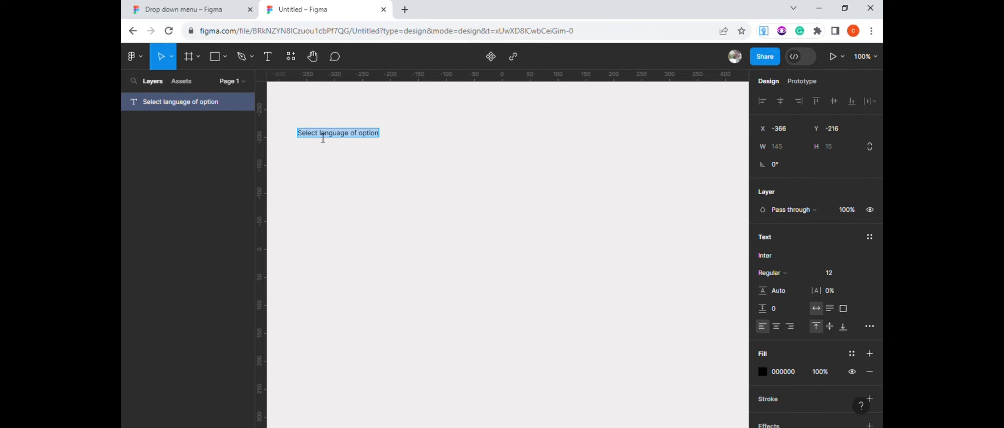
left_click(862, 271)
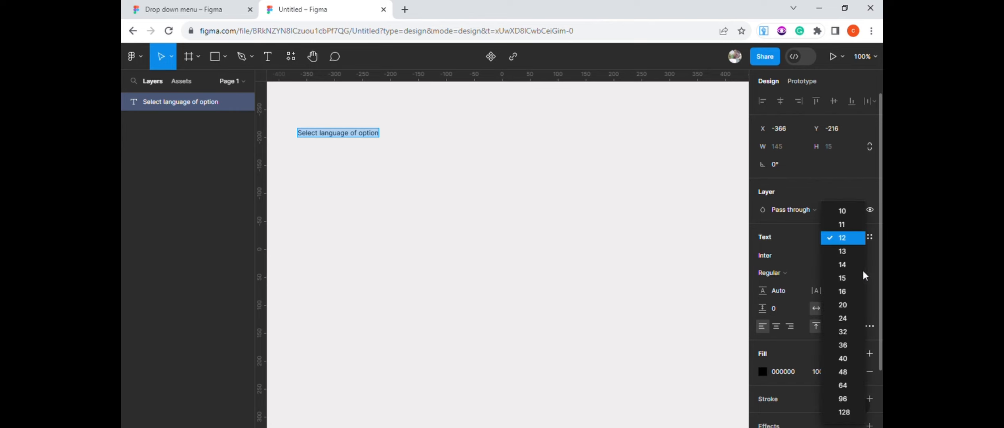
left_click(843, 291)
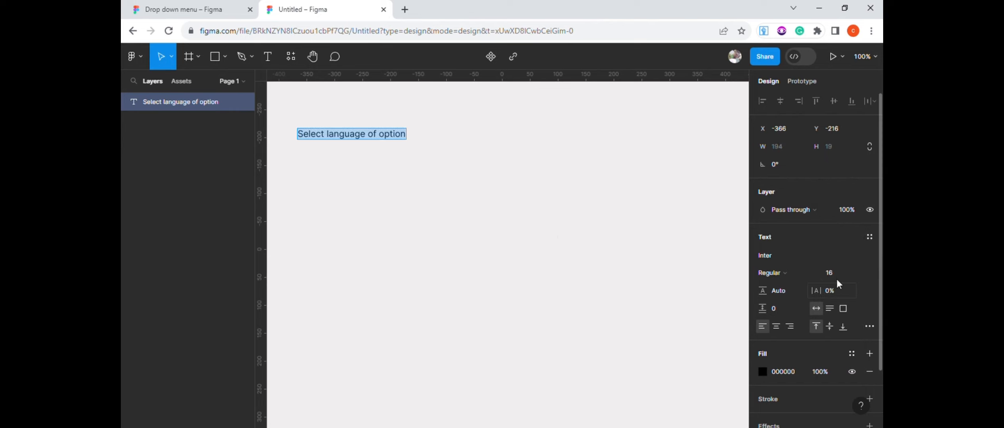
left_click(858, 272)
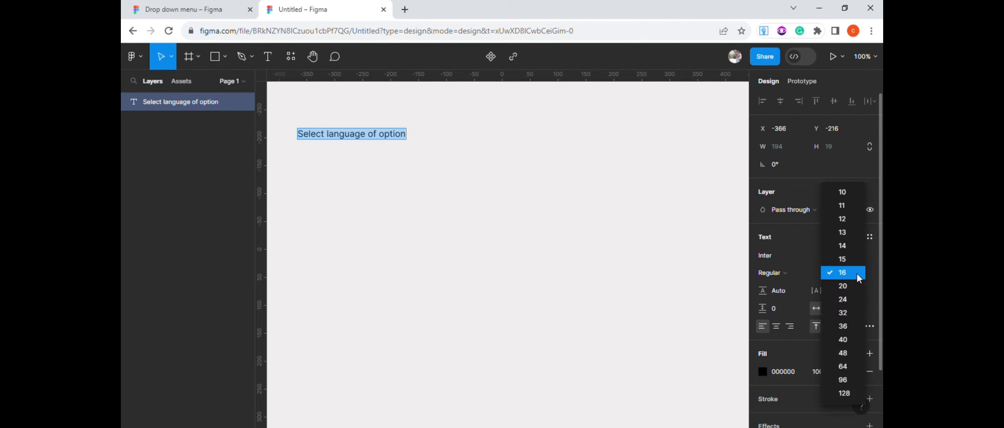
left_click(845, 249)
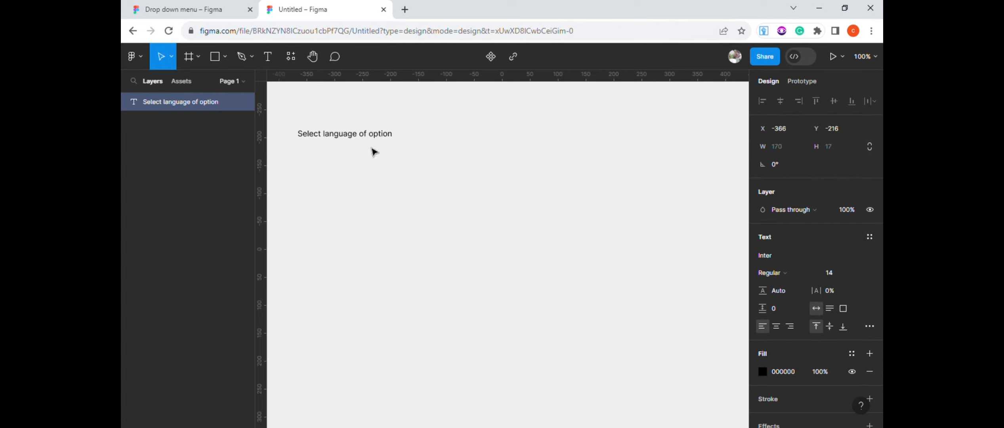
Set the font weight of the whole "Select language of option" text to Semi Bold
left_click(382, 140)
double_click(382, 139)
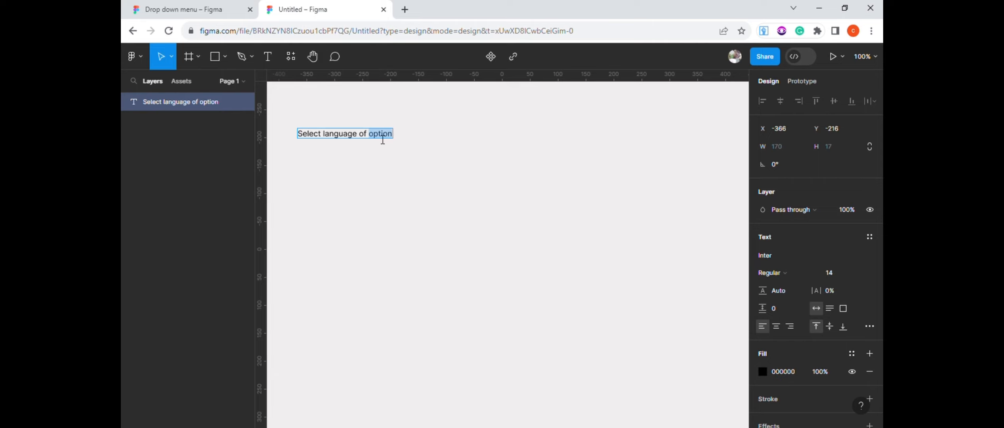
triple_click(382, 140)
key("ctrl+b")
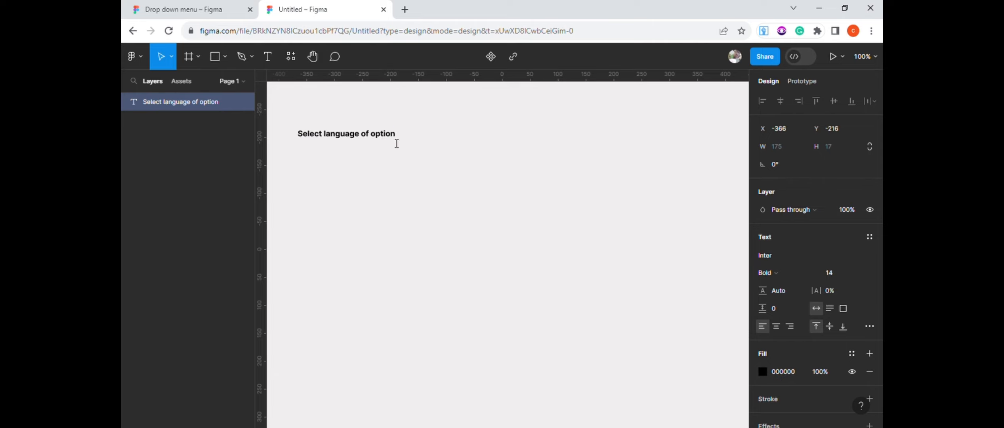
double_click(374, 135)
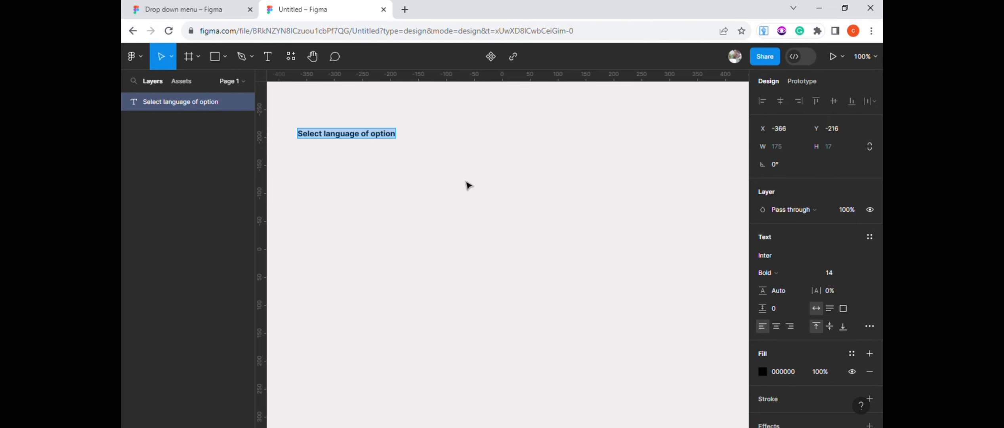
left_click(771, 275)
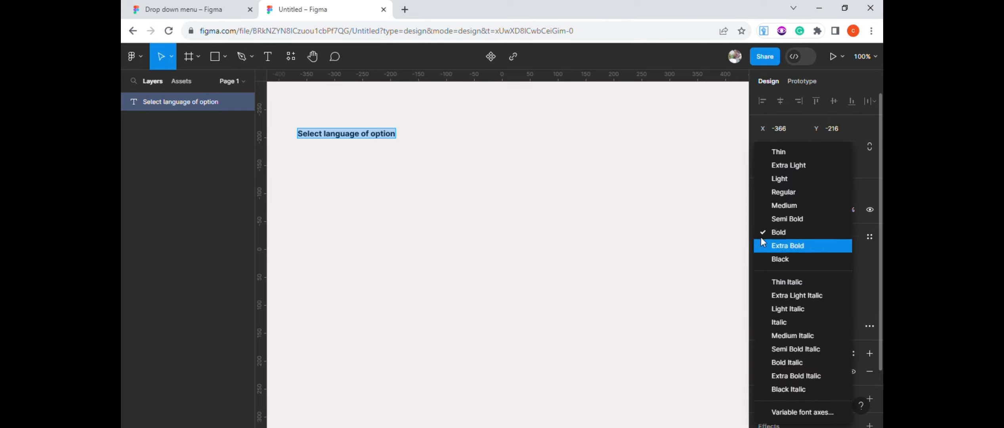
left_click(770, 218)
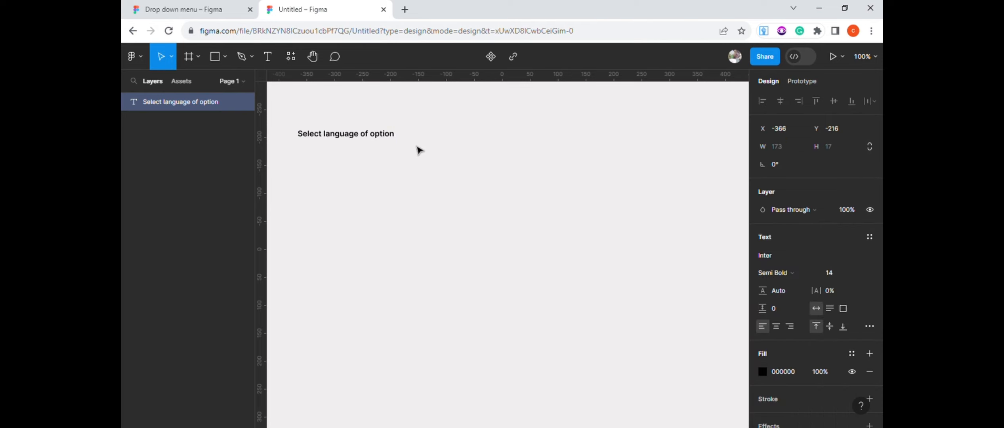
key("Escape")
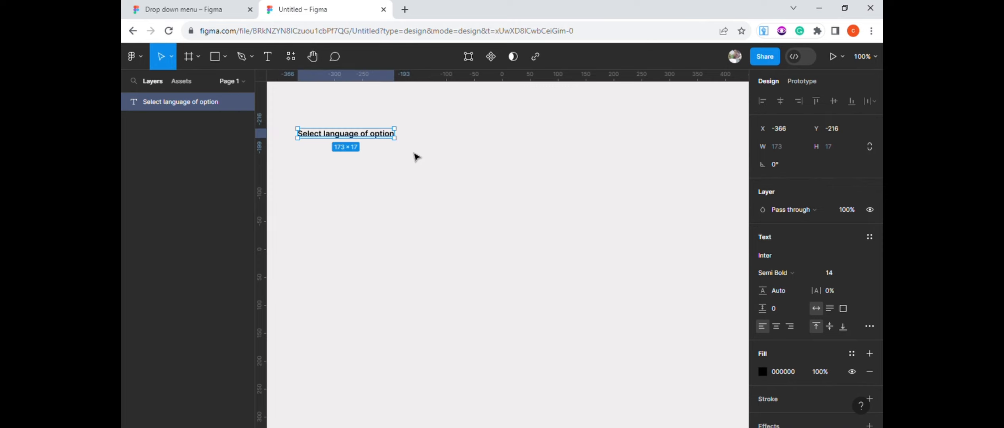
Move the "Select language of option" text horizontally to about X -290, Y -217
left_click(416, 157)
left_click_drag(375, 140, 418, 140)
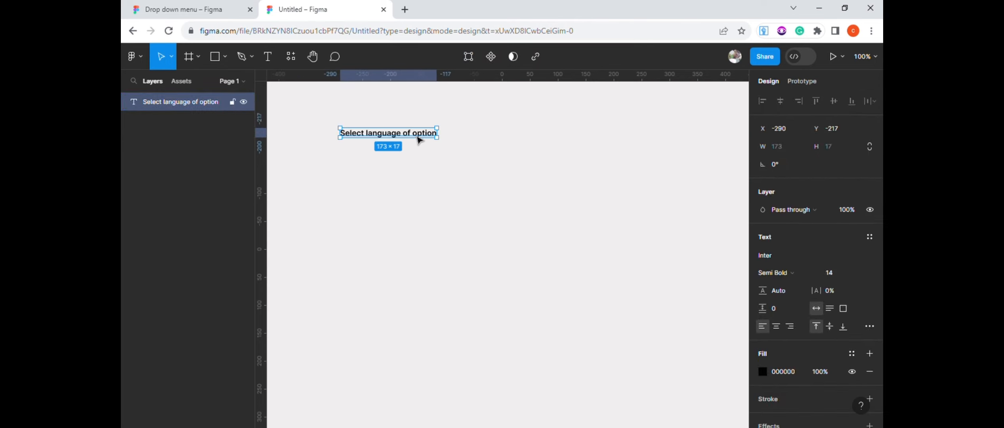
left_click(430, 163)
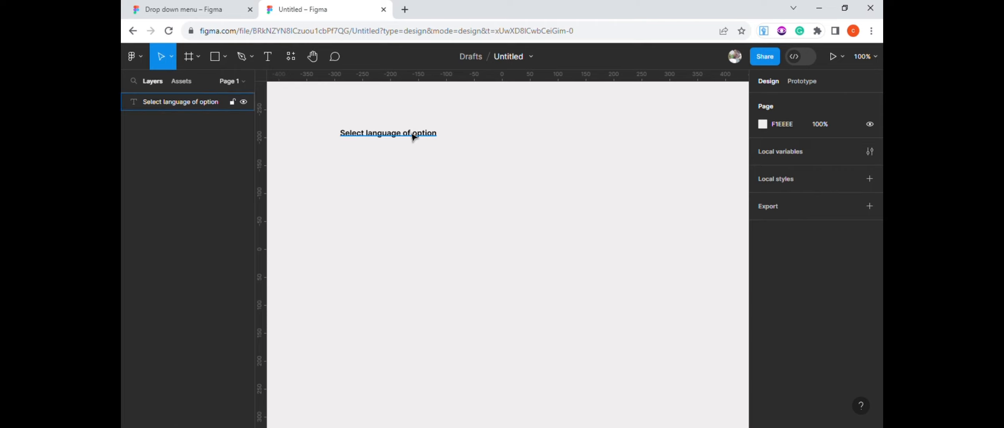
left_click(225, 58)
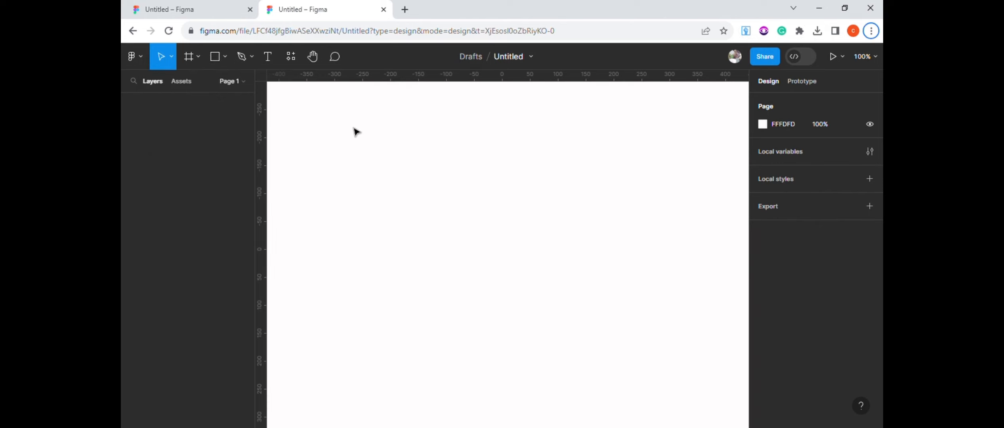
In the blank Untitled file, add a text layer reading "SELECT LANGUAGE" near the canvas's upper left and set it to auto width
left_click(270, 60)
left_click(343, 118)
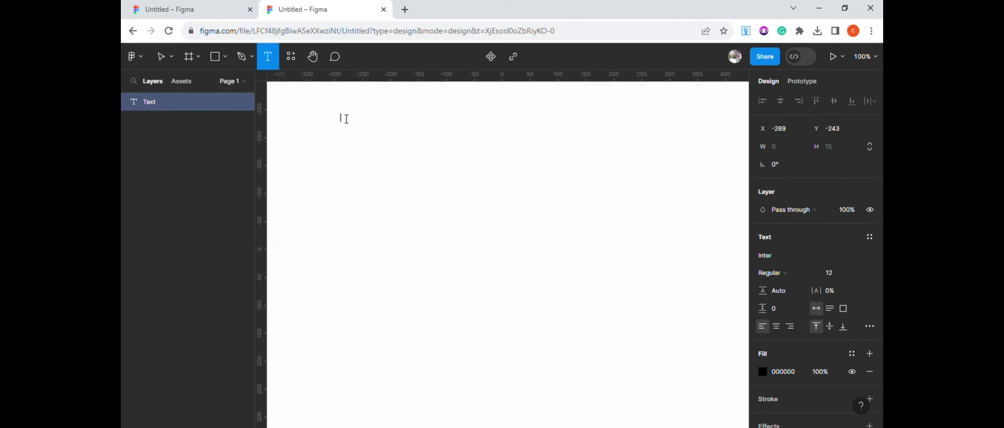
left_click_drag(336, 113, 388, 131)
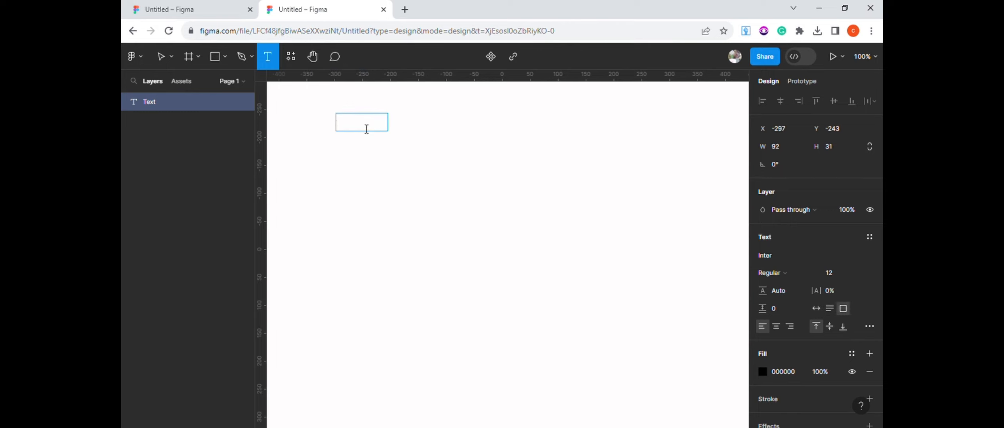
type("sELECT LANGUAGE")
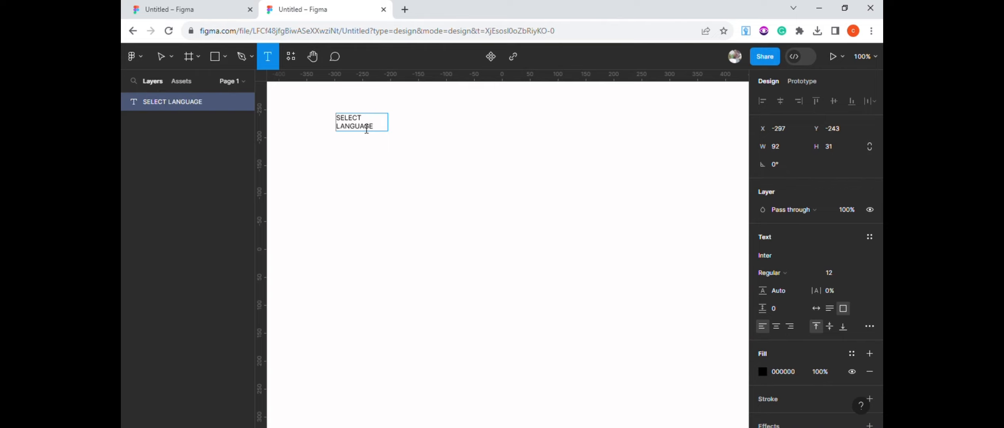
left_click(816, 308)
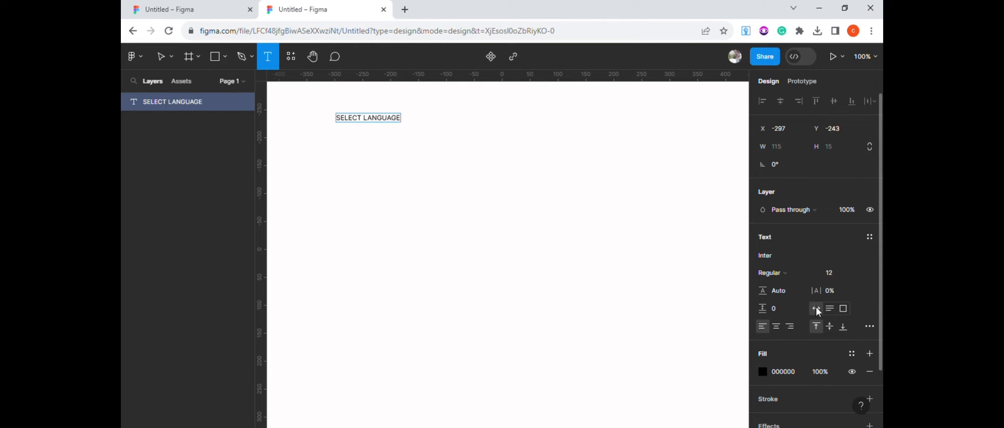
left_click(169, 61)
left_click(429, 118)
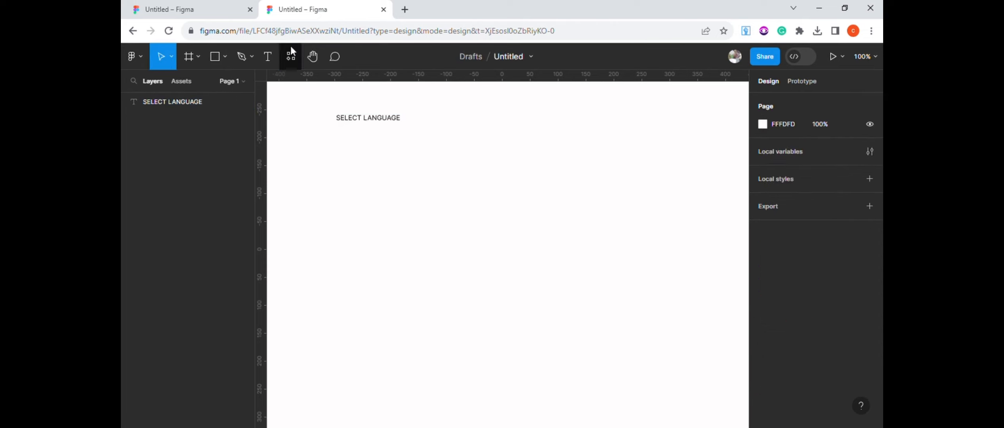
Draw a triangle polygon, resize it to about 88 × 82, and place it just right of the SELECT LANGUAGE text
left_click(225, 56)
left_click(207, 137)
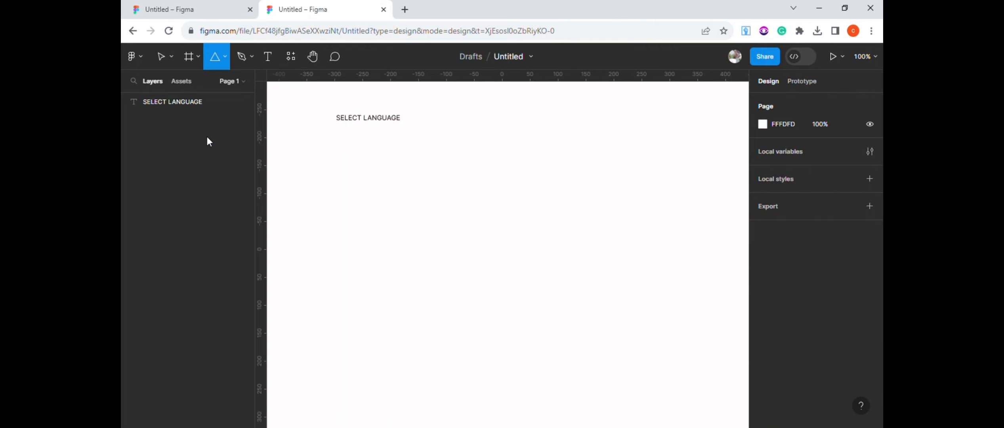
left_click(425, 125)
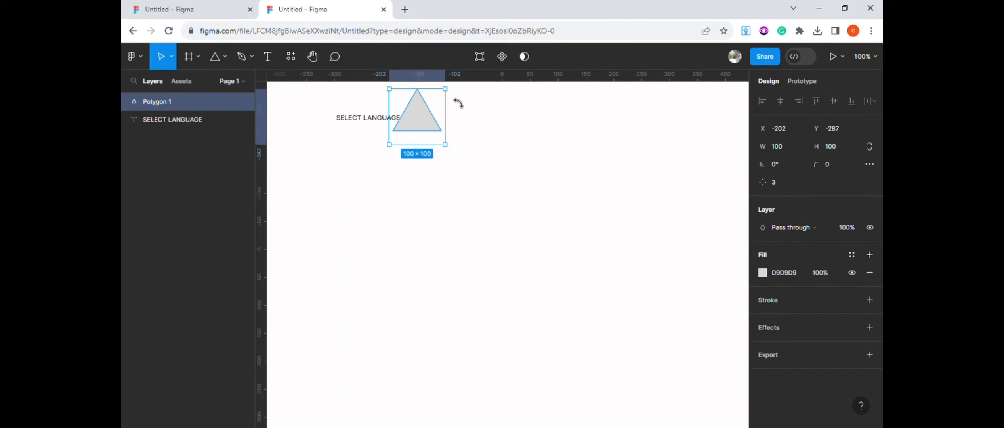
left_click_drag(453, 98, 447, 106)
left_click_drag(415, 130, 428, 129)
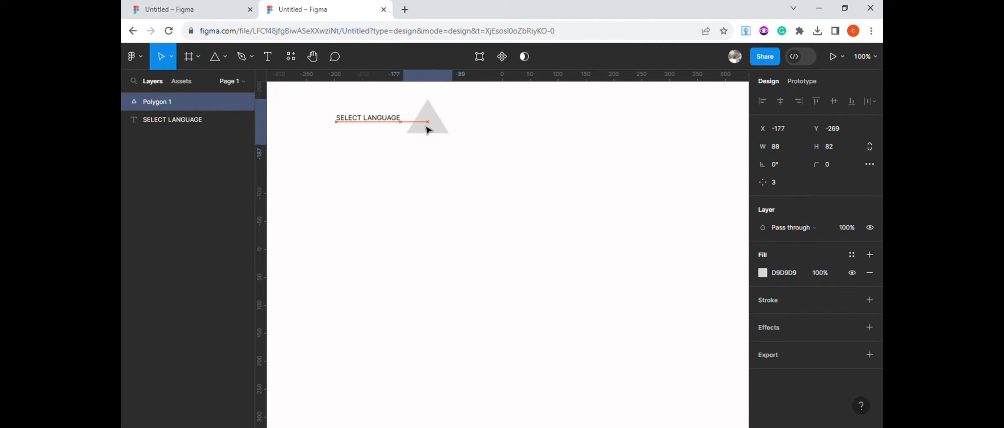
Rotate the triangle 180° so that it points downward
left_click(782, 165)
type("180")
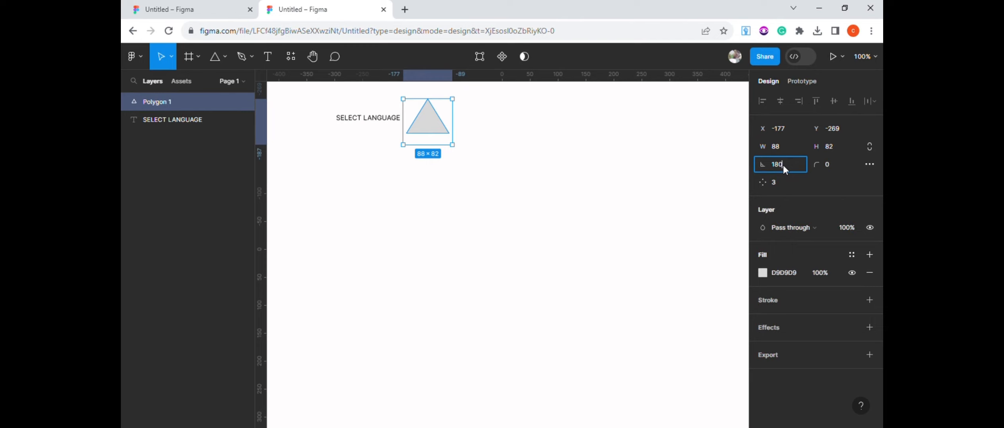
left_click(719, 163)
left_click(432, 117)
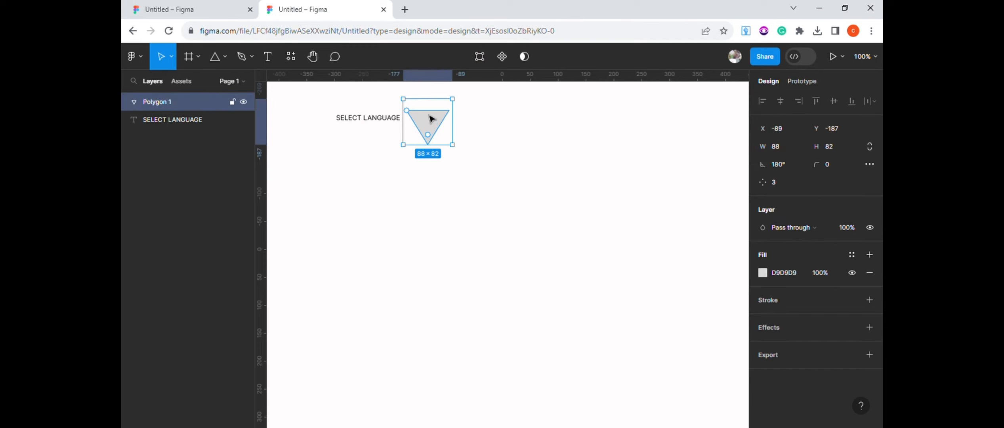
Remove the inverted triangle's upper edge to leave an open V, and give it a black inside stroke of width 2
double_click(430, 116)
left_click_drag(429, 113, 433, 152)
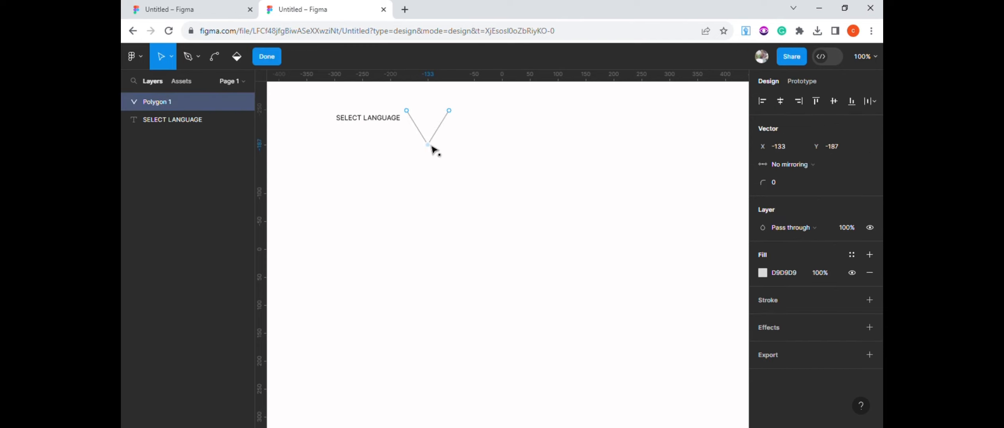
left_click(810, 304)
left_click(829, 337)
type("2")
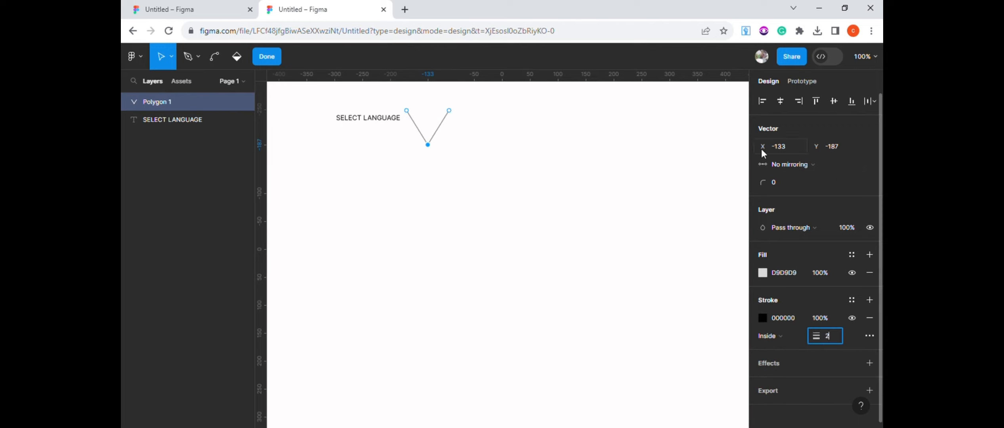
left_click(476, 143)
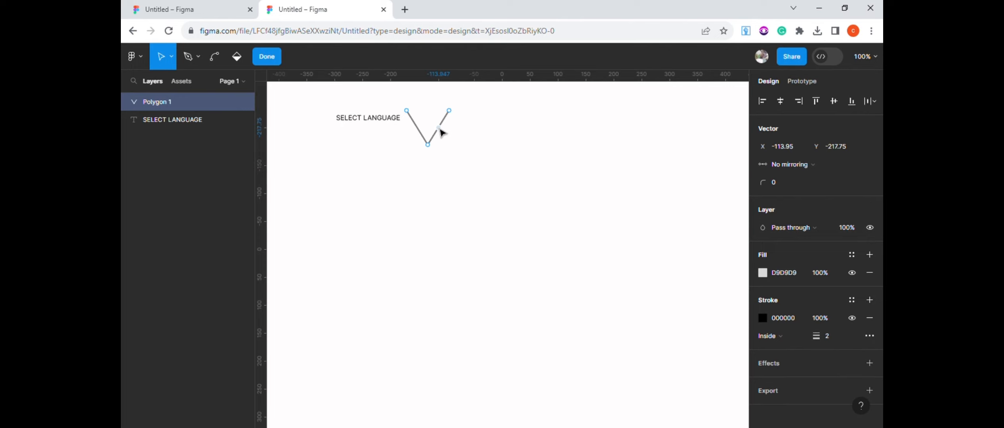
key("Escape")
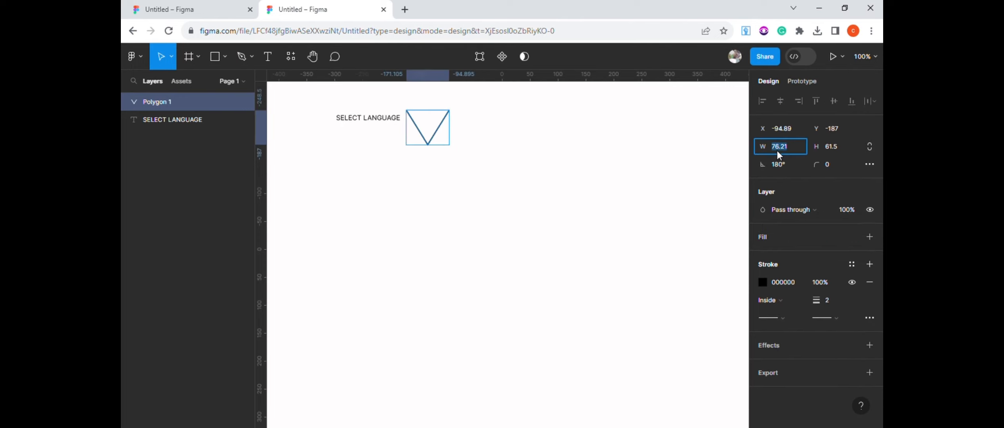
Resize the V-shaped arrow to 16 × 16 and move it directly beside the end of the SELECT LANGUAGE text
type("16")
key("Tab")
type("16")
key("Return")
left_click(717, 195)
left_click_drag(449, 142, 415, 122)
Set the SELECT LANGUAGE text's font size to 15 and move it left to about X -327, clear of the arrow
left_click(380, 122)
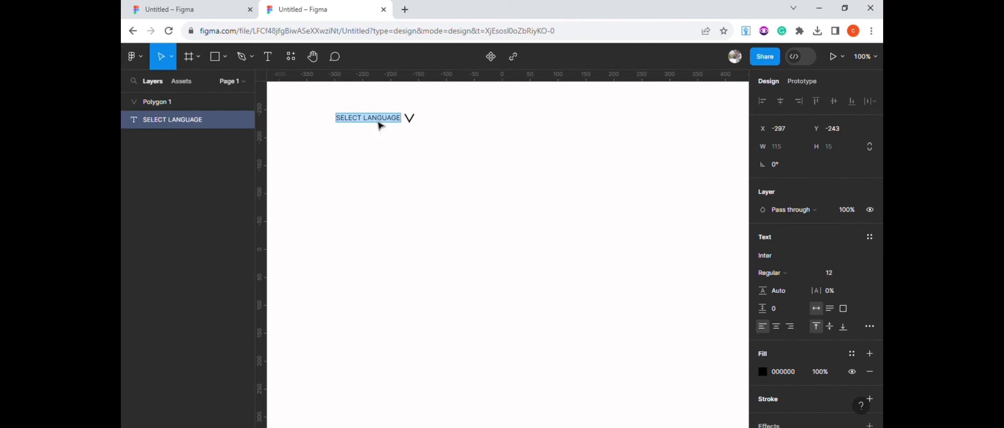
left_click(859, 272)
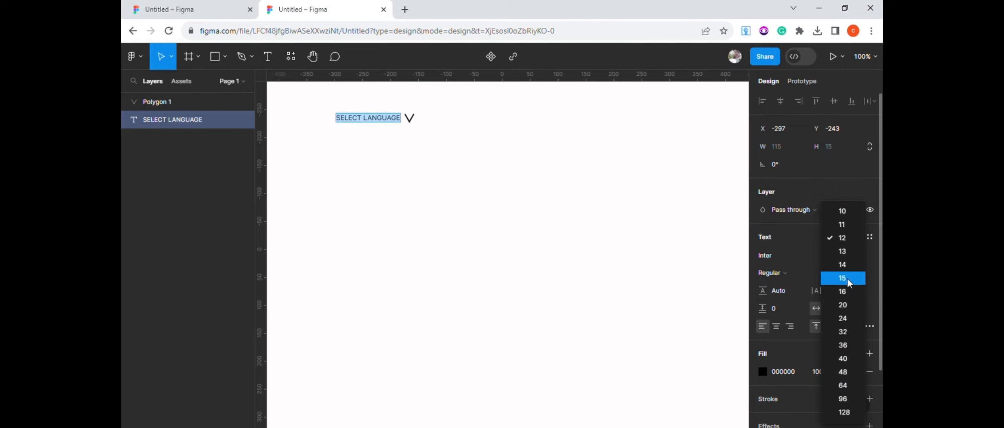
left_click(847, 278)
left_click_drag(386, 128, 370, 127)
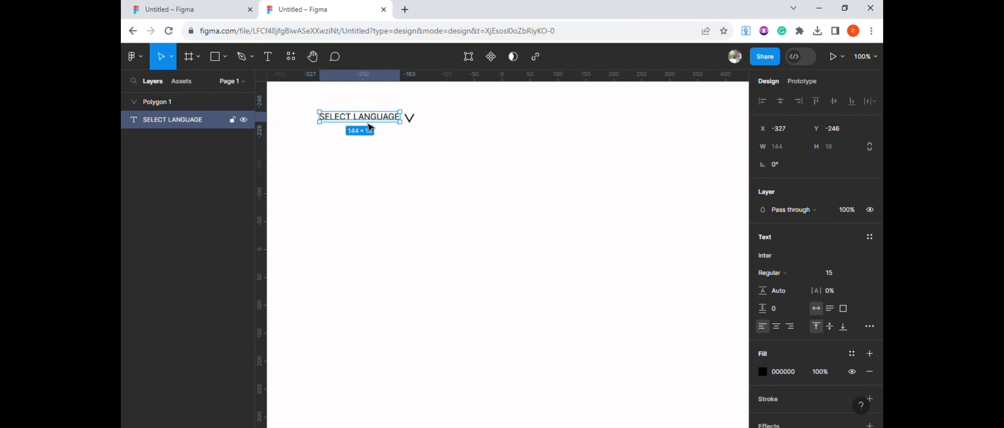
Wrap the SELECT LANGUAGE text and the down arrow together in an auto layout frame
left_click(412, 124)
left_click_drag(316, 103, 413, 126)
right_click(412, 126)
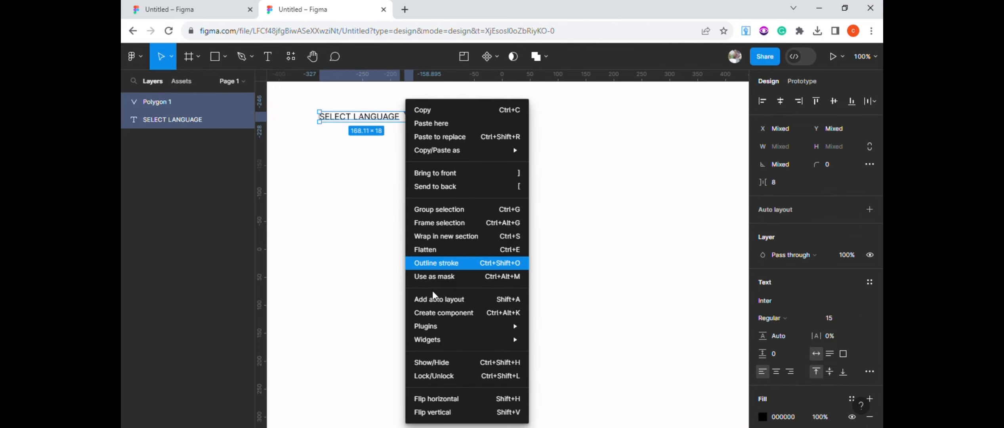
left_click(438, 302)
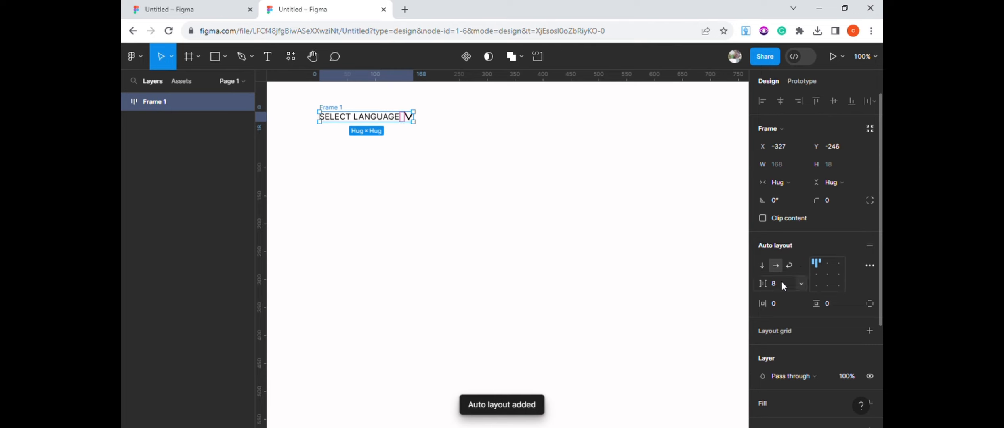
left_click(474, 201)
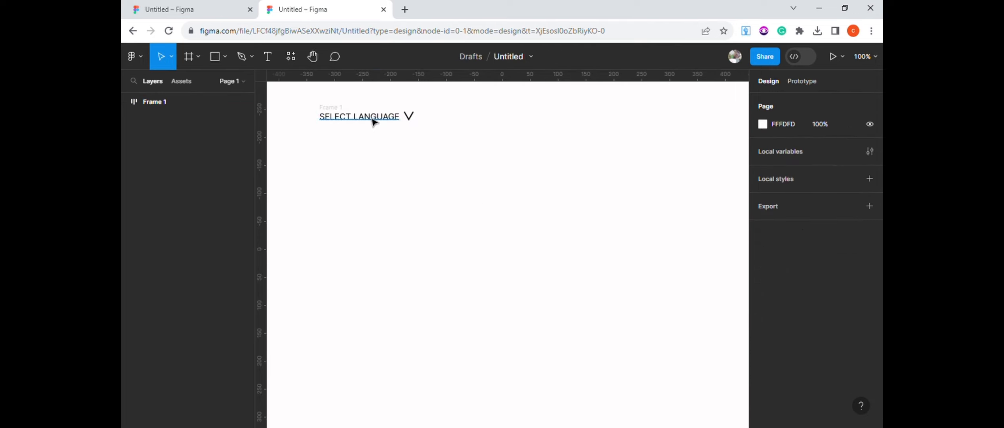
Give the SELECT LANGUAGE frame a black inside stroke of width 2 and a corner radius of 5
left_click(340, 115)
scroll(812, 277, "down", 4)
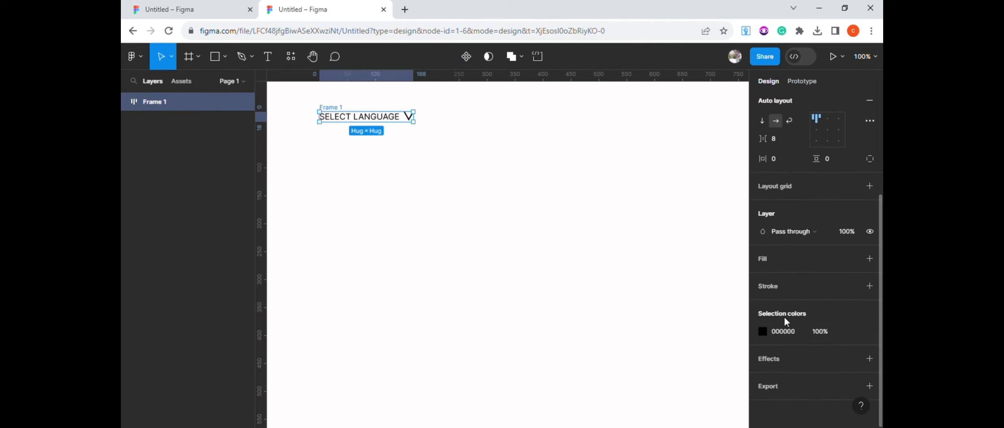
left_click(769, 286)
left_click(826, 322)
type("2")
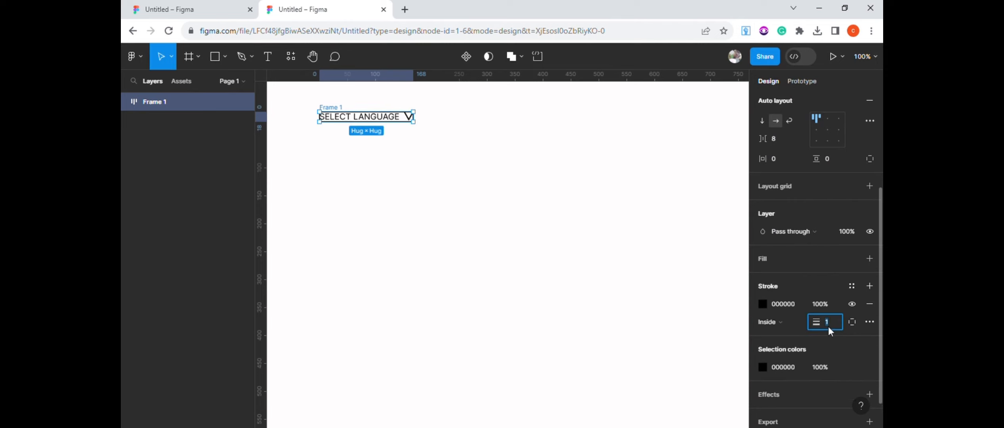
scroll(838, 208, "up", 5)
left_click(830, 200)
type("5")
key("Return")
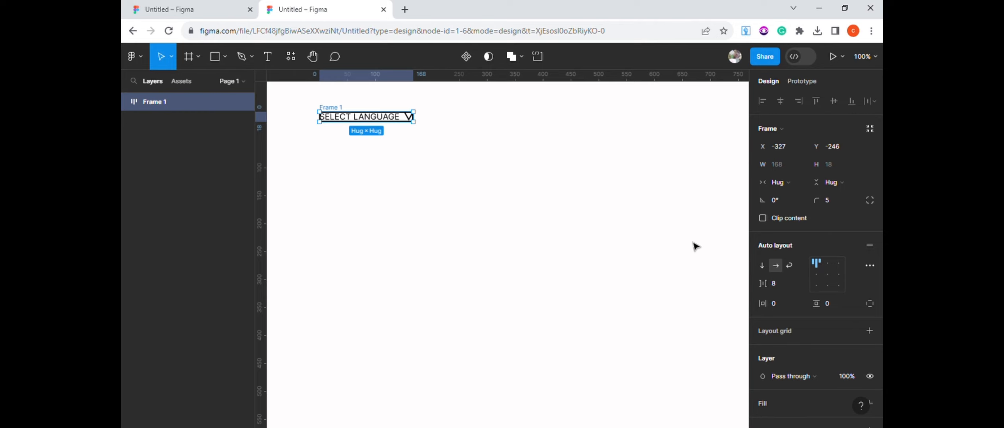
Try a spacing of 10 between the text and arrow in the SELECT LANGUAGE frame
left_click(779, 284)
type("10")
left_click(777, 303)
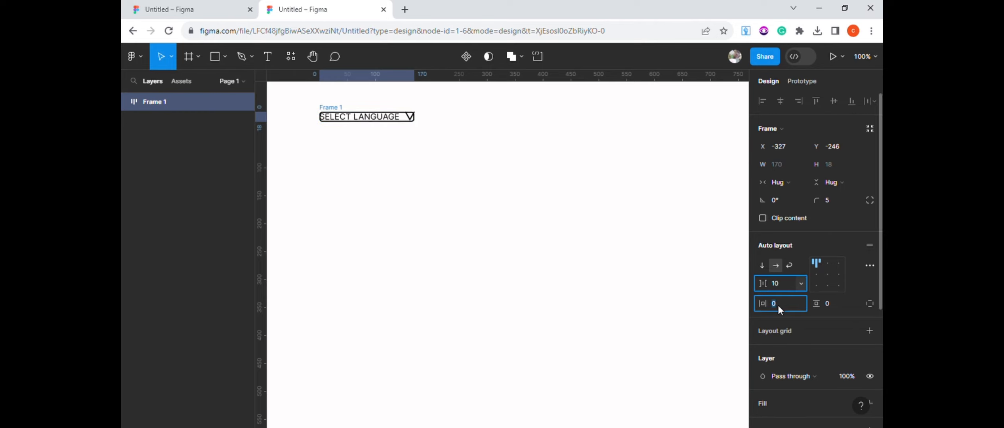
Set the SELECT LANGUAGE frame's item spacing to 8 and both its horizontal and vertical padding to 4
left_click(779, 284)
type("8")
left_click(778, 299)
type("4")
left_click(828, 308)
type("4")
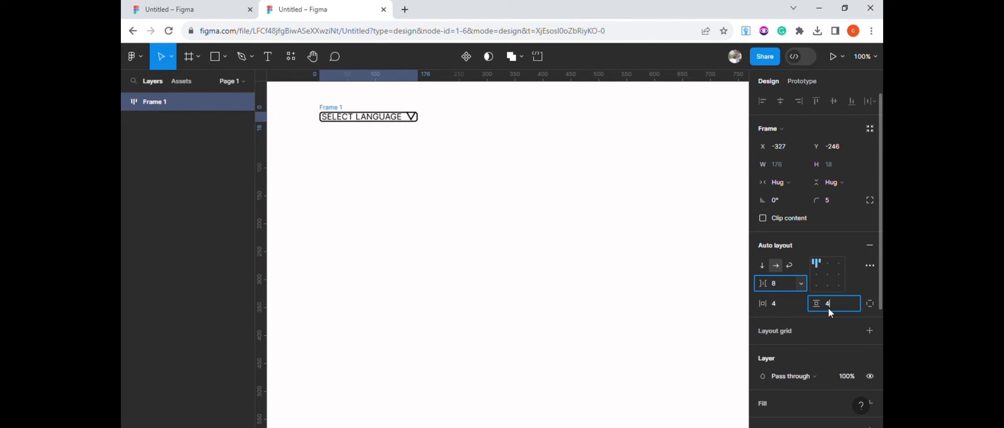
key("Return")
left_click(493, 216)
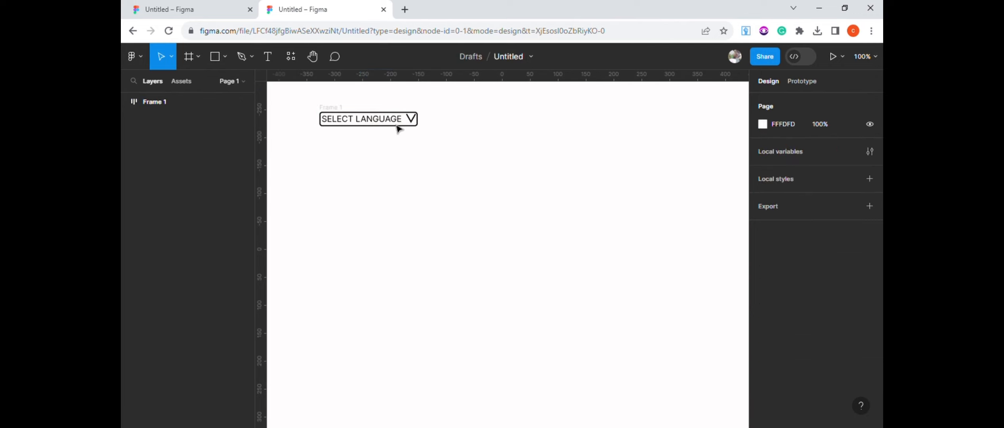
Duplicate the SELECT LANGUAGE frame and set the copy's arrow rotation to 0° so that it points upward
left_click(347, 115)
key("ctrl+d")
double_click(533, 124)
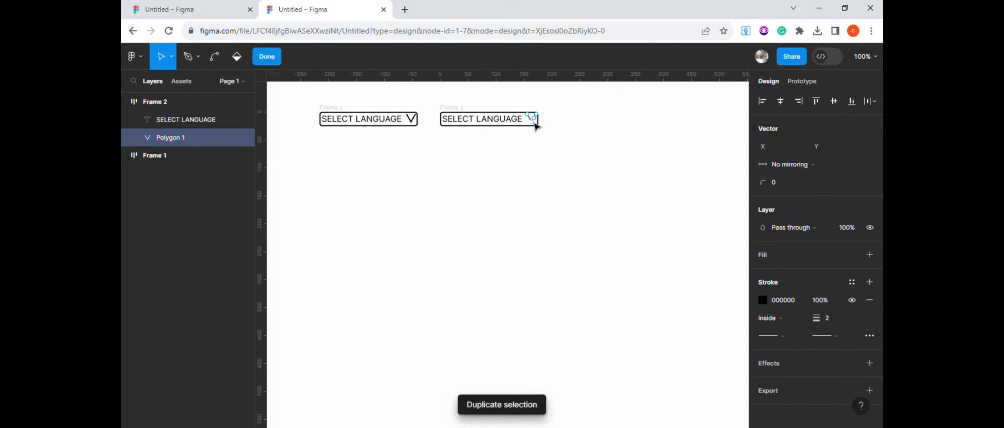
key("Escape")
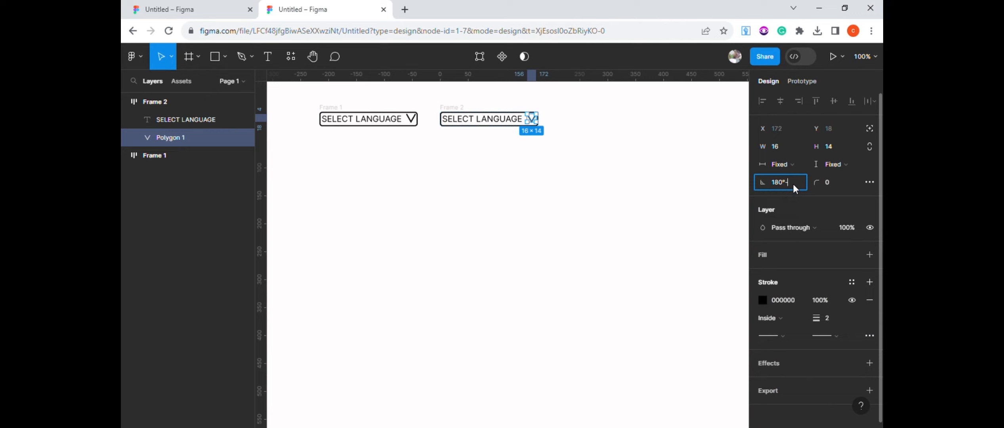
key("Return")
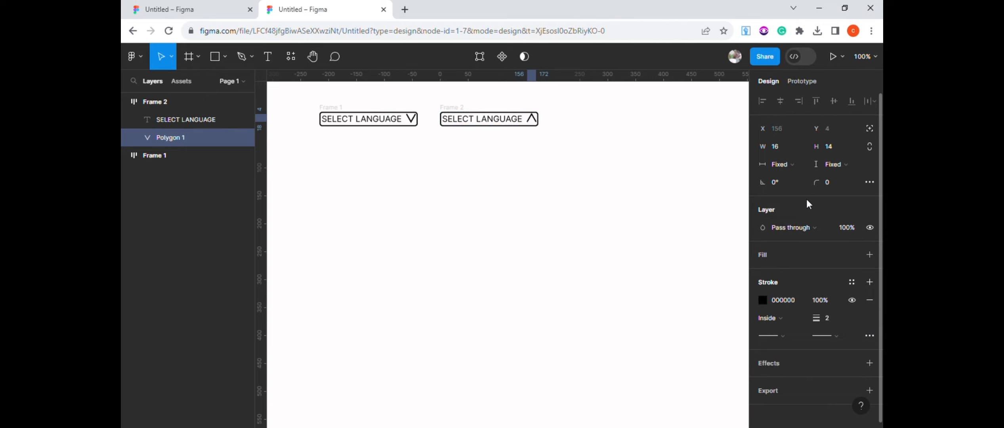
left_click(600, 174)
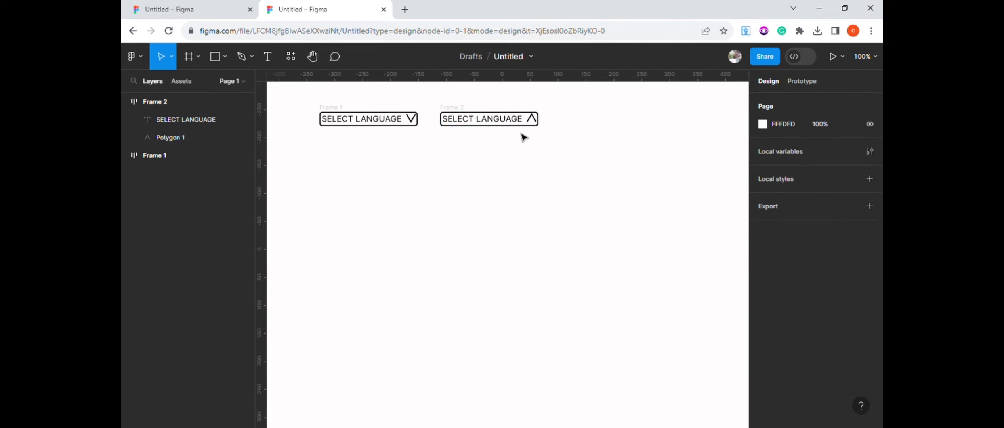
Duplicate the frame with the upward arrow and change the copy's text to ENGLISH
left_click(451, 107)
key("ctrl+d")
double_click(610, 121)
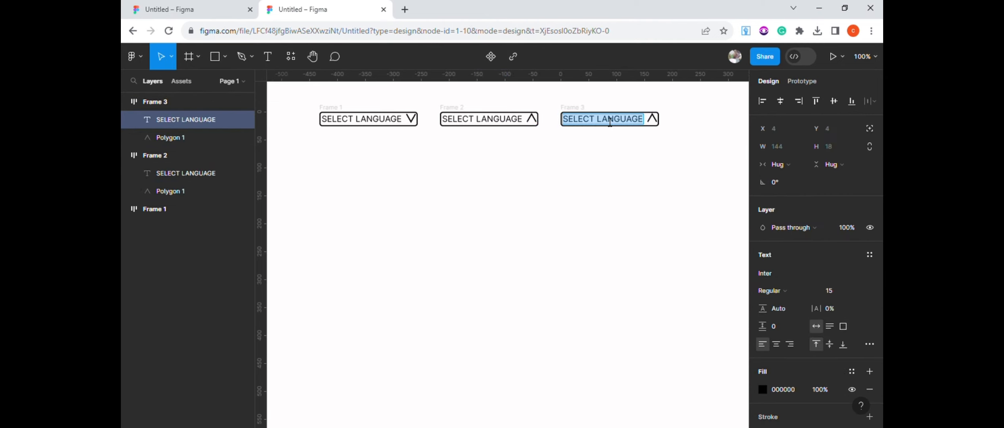
type("ENGLISH")
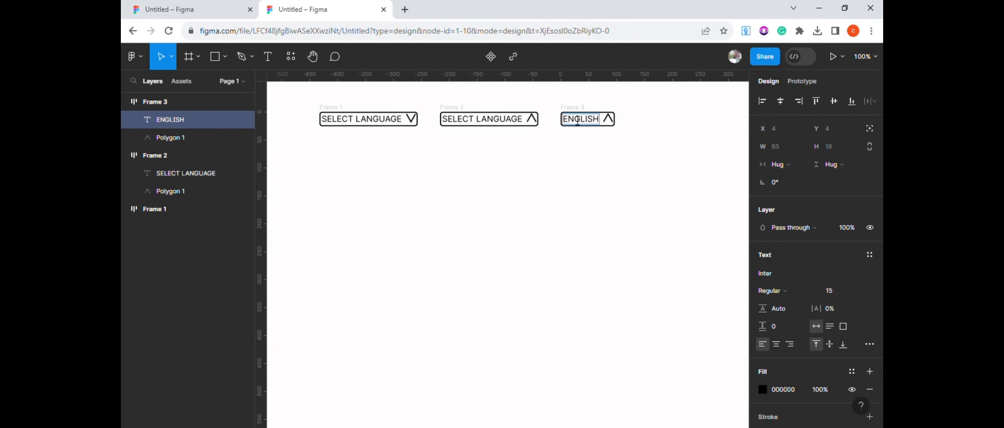
key("Escape")
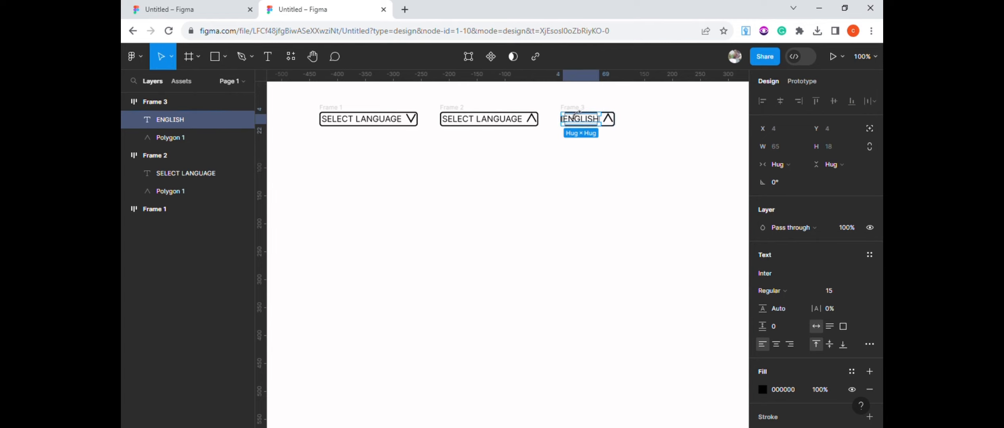
left_click(614, 133)
Duplicate the ENGLISH frame and change the copy's text to FRENCH
left_click(596, 118)
key("ctrl+d")
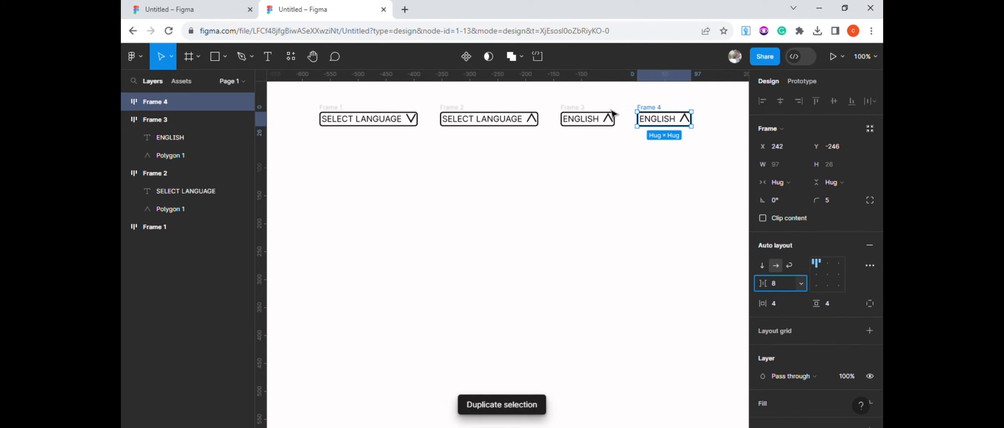
double_click(655, 126)
type("FRENCH")
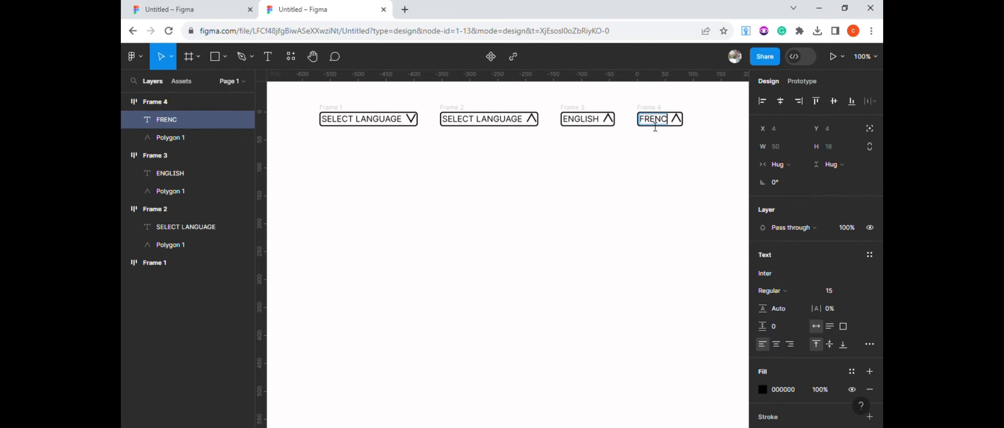
key("Escape")
key("Escape")
key("Escape")
Duplicate the FRENCH frame twice and change the copies' texts to GERMAN and SPANISH
left_click(656, 112)
key("ctrl+d")
key("ctrl+d")
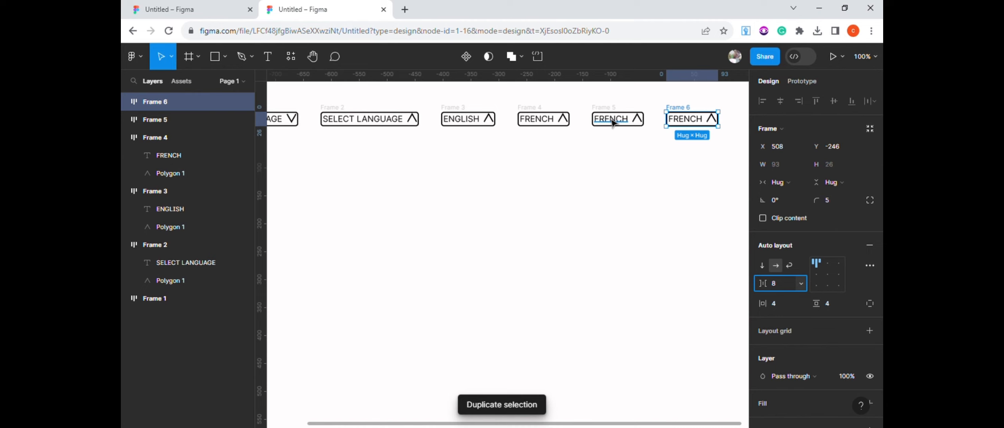
double_click(610, 118)
type("GERMAN")
double_click(684, 119)
type("SPANISH")
key("Escape")
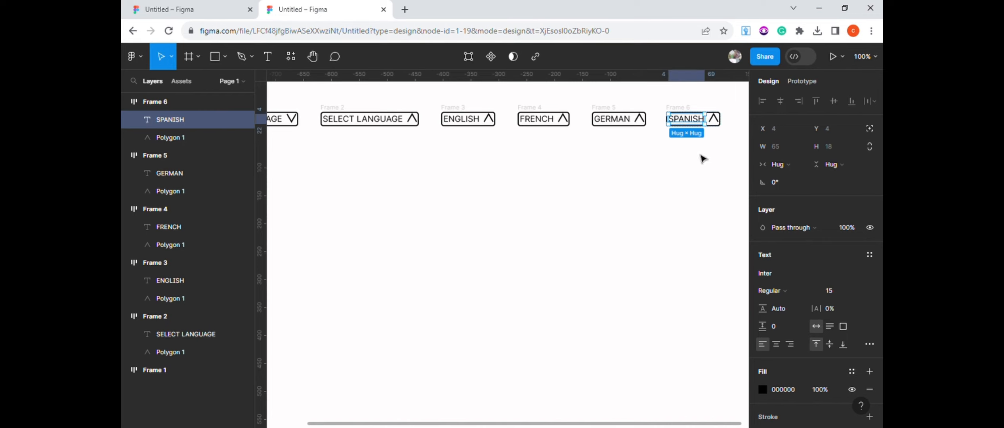
Move the second SELECT LANGUAGE frame below the first and stack ENGLISH, FRENCH, GERMAN and SPANISH in a column beneath it
left_click(563, 119)
scroll(522, 150, "down", 3, "ctrl")
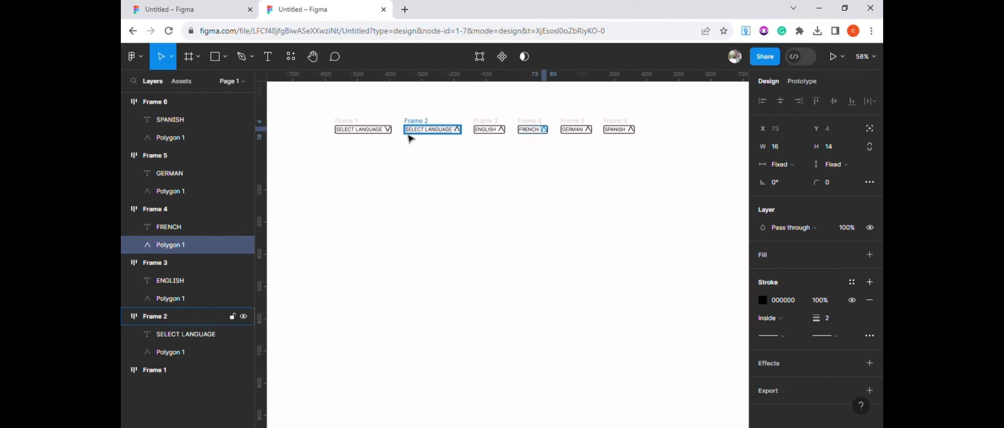
left_click_drag(408, 132, 339, 154)
left_click_drag(475, 130, 354, 162)
left_click_drag(524, 131, 340, 181)
left_click_drag(576, 130, 351, 185)
left_click(617, 130)
left_click_drag(431, 190, 354, 189)
Move the SPANISH frame to X -327, flush with the left edges of the language frames above it
scroll(429, 204, "up", 3)
scroll(440, 208, "left", 5)
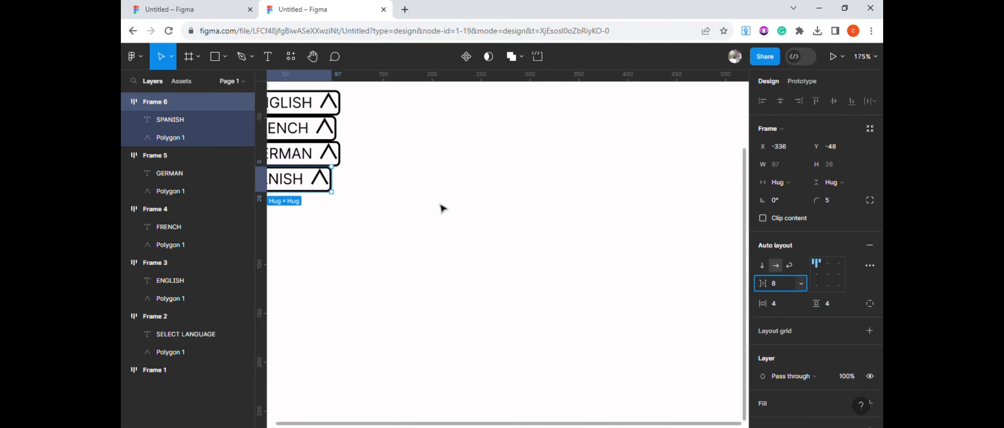
scroll(448, 208, "up", 2)
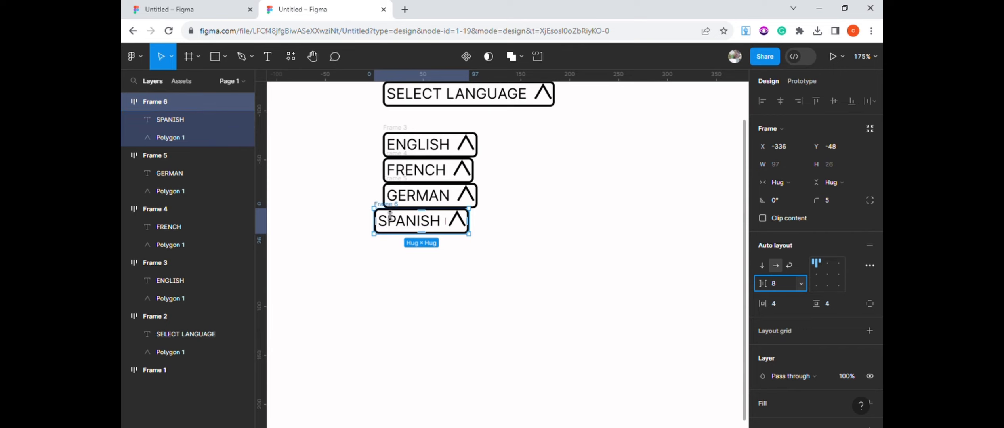
left_click_drag(385, 209, 394, 209)
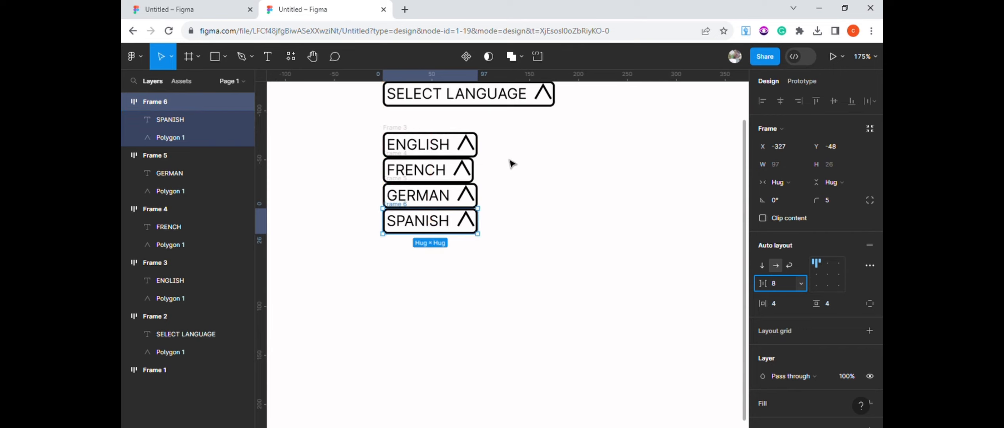
Combine the ENGLISH, FRENCH, GERMAN and SPANISH frames into one vertical auto layout frame
scroll(553, 165, "down", 5)
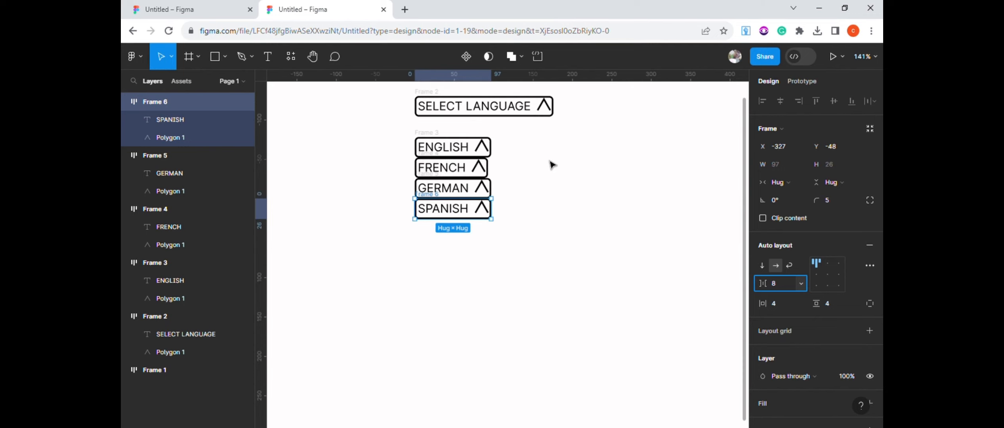
left_click_drag(469, 143, 527, 197)
right_click(490, 186)
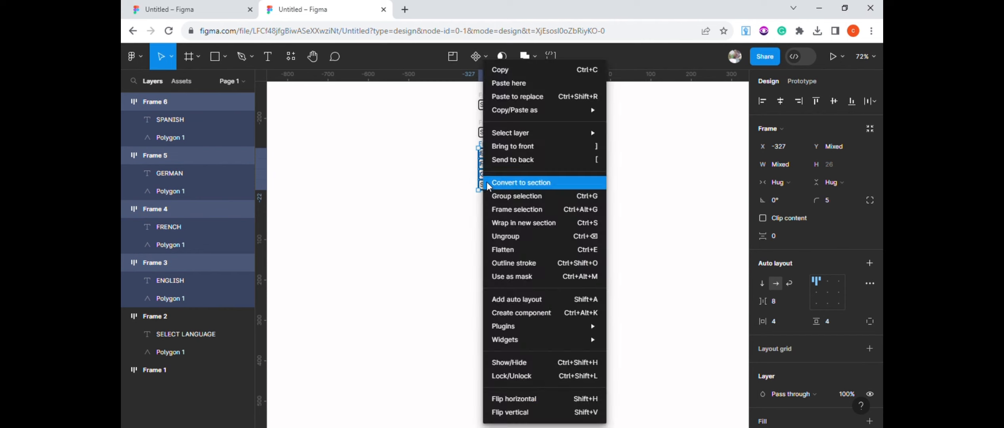
left_click(515, 299)
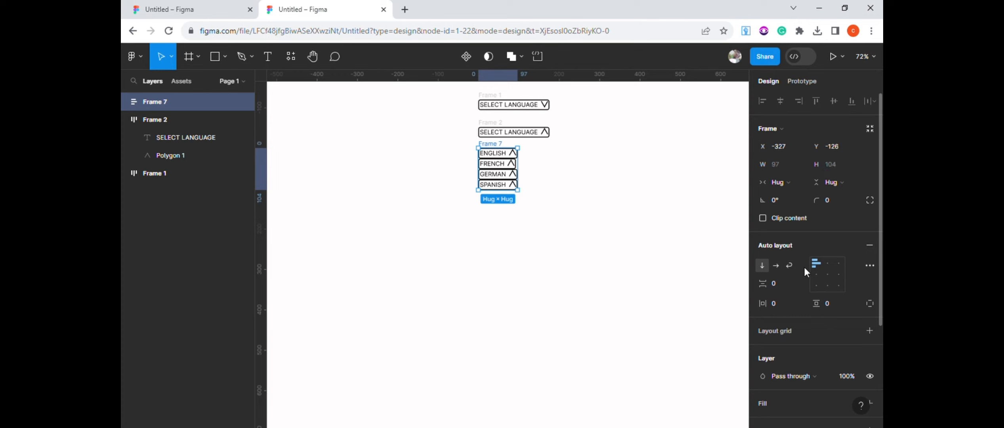
double_click(511, 159)
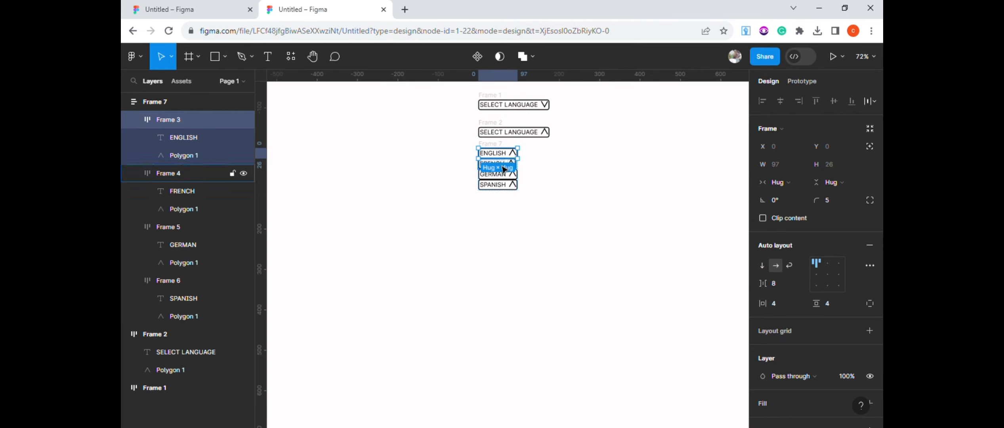
left_click(541, 186)
Remove the stroke from the ENGLISH, FRENCH, GERMAN and SPANISH frames inside the vertical auto layout frame
scroll(514, 159, "up", 5)
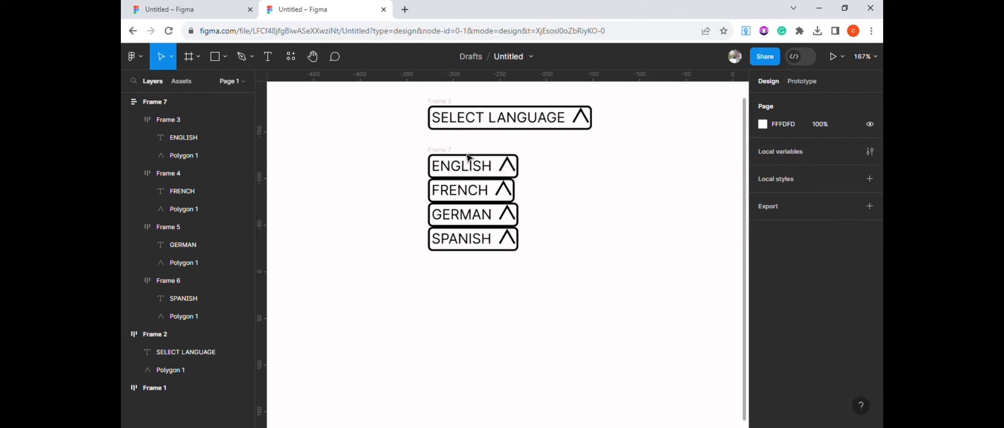
left_click(471, 169)
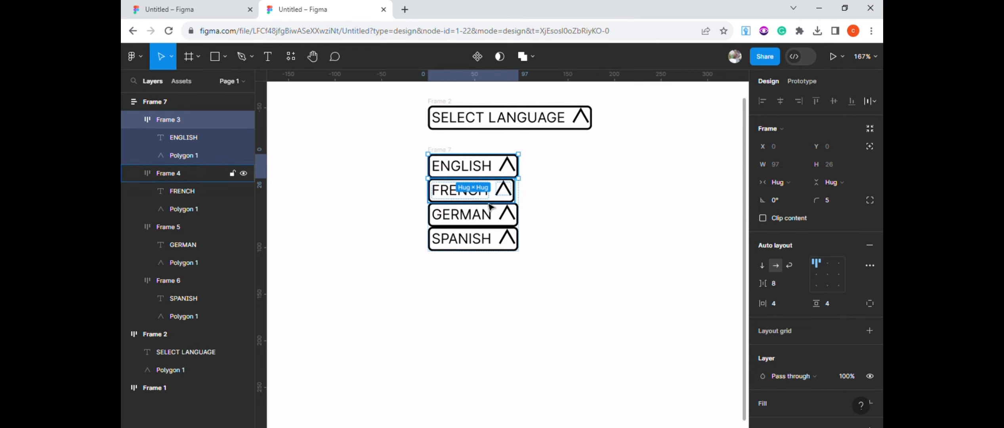
left_click(483, 190, "shift")
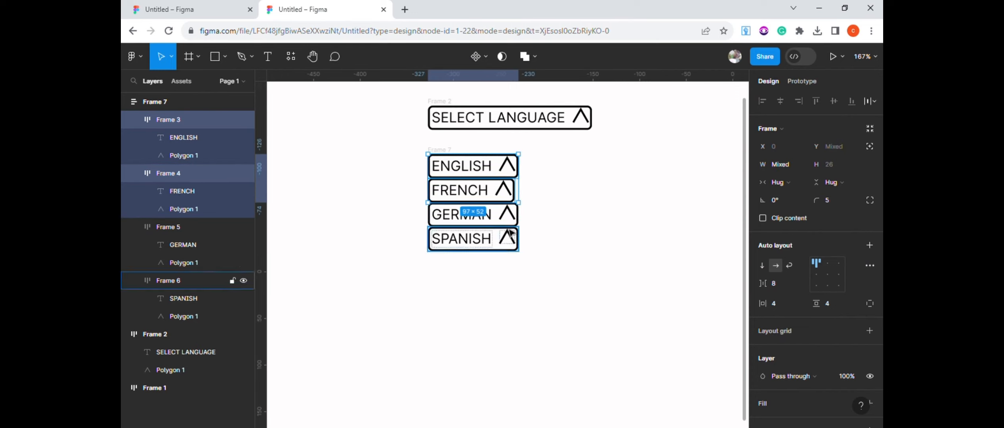
left_click(505, 219, "shift")
left_click(509, 252, "shift")
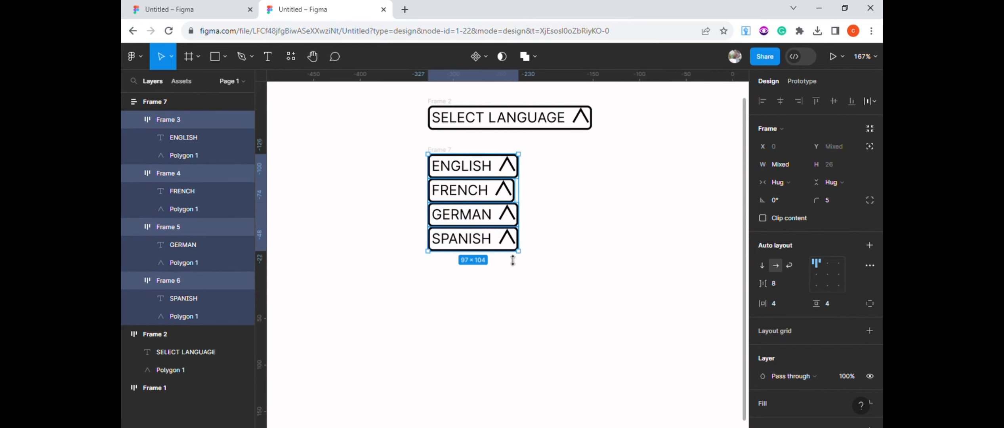
scroll(882, 282, "down", 3)
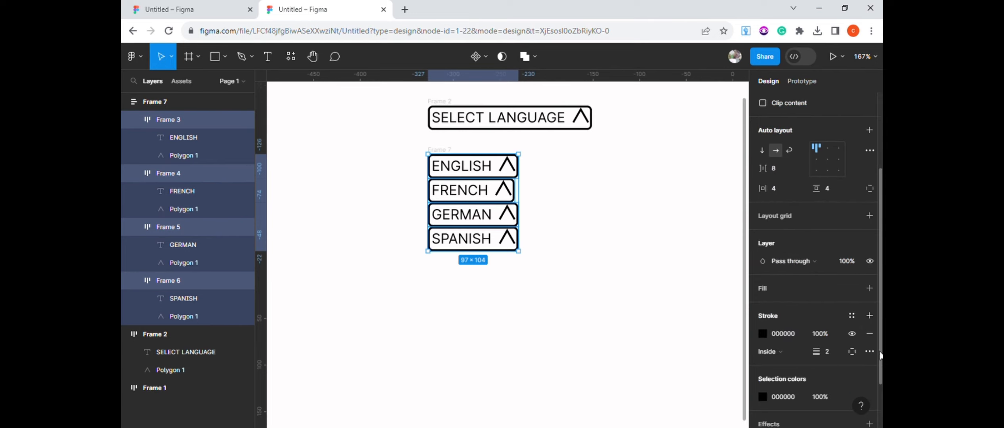
left_click(869, 331)
left_click(515, 169, "shift")
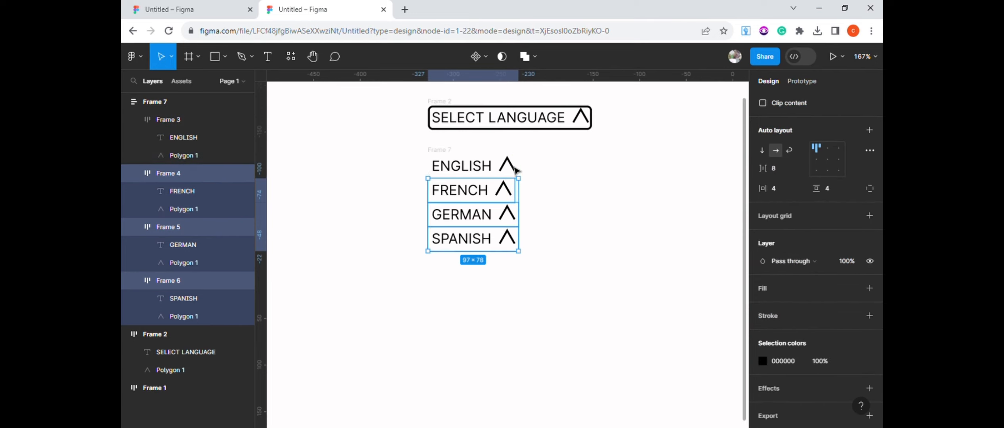
left_click(578, 194)
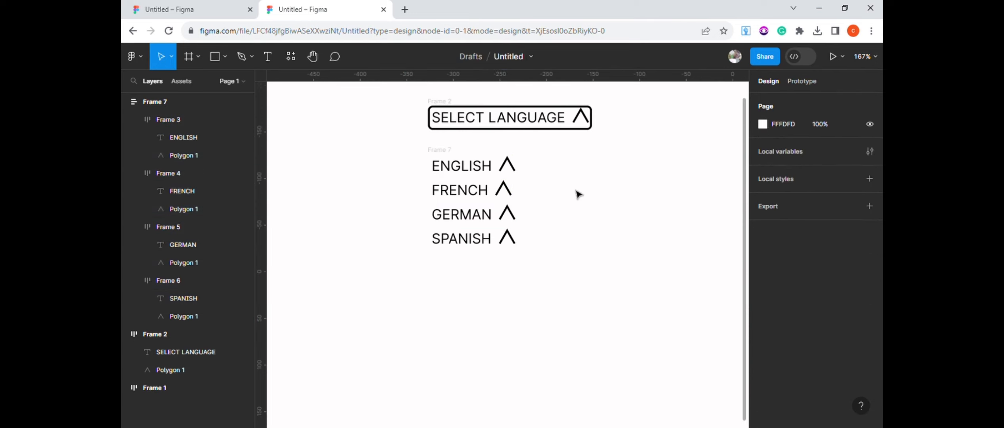
Delete the arrow polygons beside ENGLISH, FRENCH, GERMAN and SPANISH, keeping only the text in each row
left_click(509, 166)
left_click(507, 200, "shift")
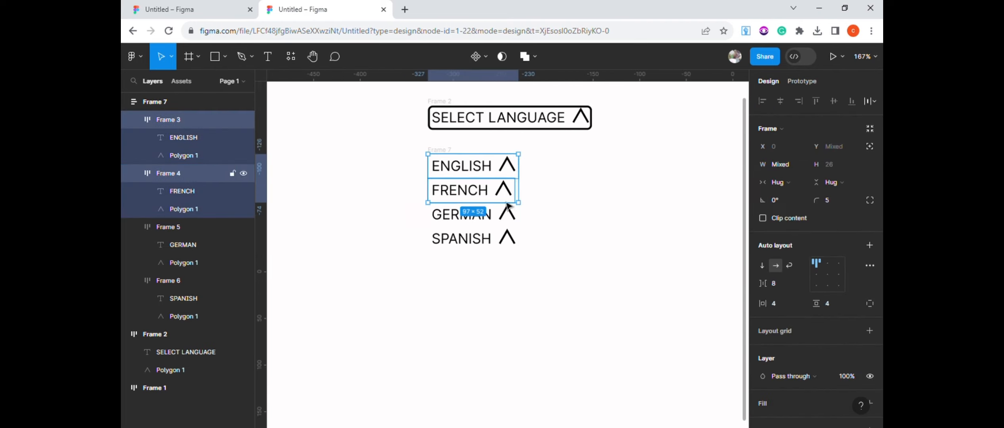
left_click(511, 169)
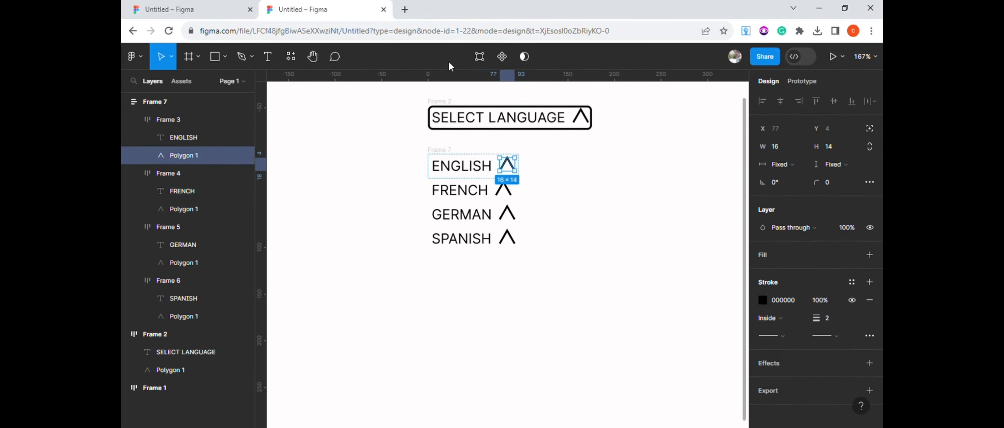
left_click(505, 190, "shift")
left_click(507, 216, "shift")
left_click(508, 238, "shift")
left_click(508, 238, "ctrl+shift")
key("Delete")
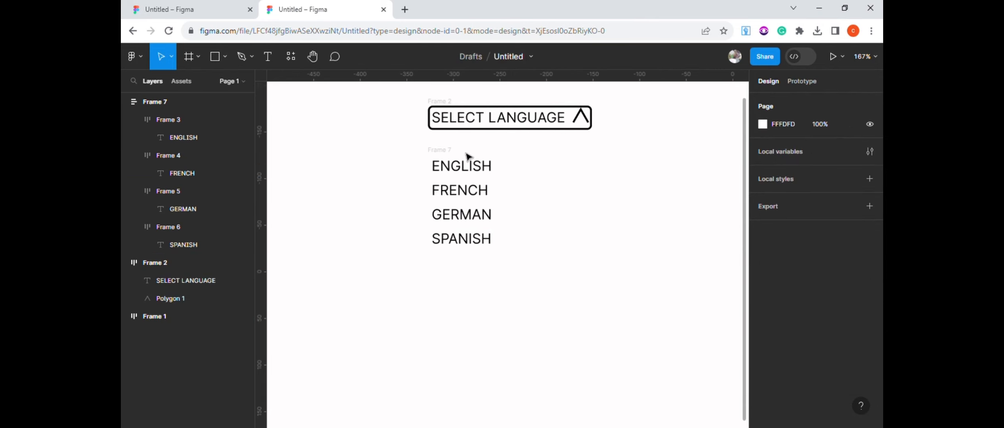
Move the language list frame up to Y -141, directly beneath the second SELECT LANGUAGE button
scroll(547, 174, "down", 2)
left_click_drag(442, 154, 522, 253)
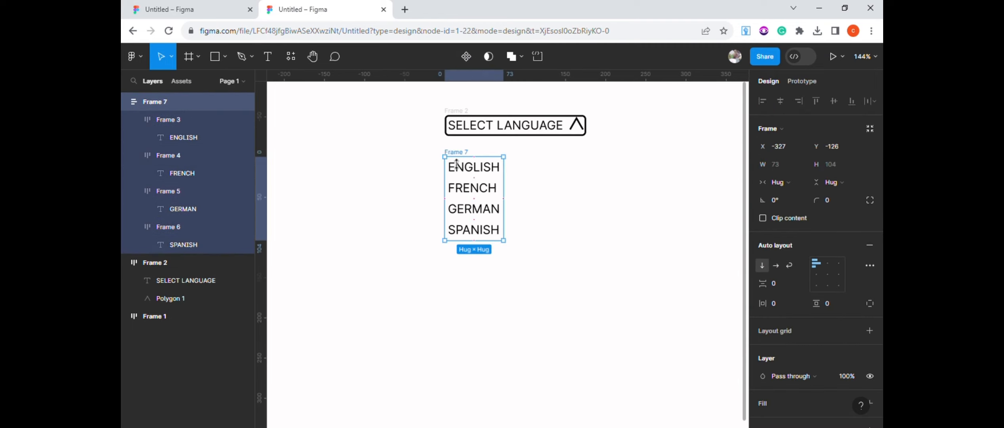
left_click(438, 153)
left_click_drag(458, 158, 461, 146)
left_click(537, 213)
scroll(538, 213, "down", 3)
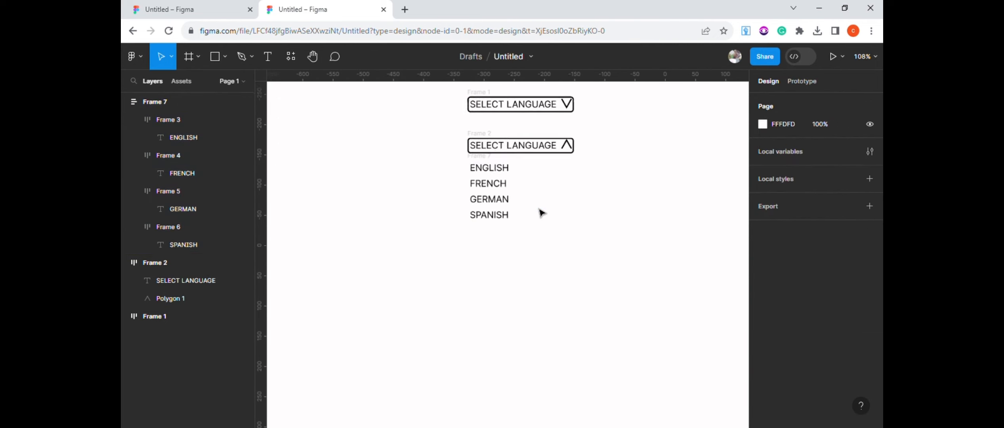
Add a stroke with a thickness of 2 around the language list frame
left_click(478, 159)
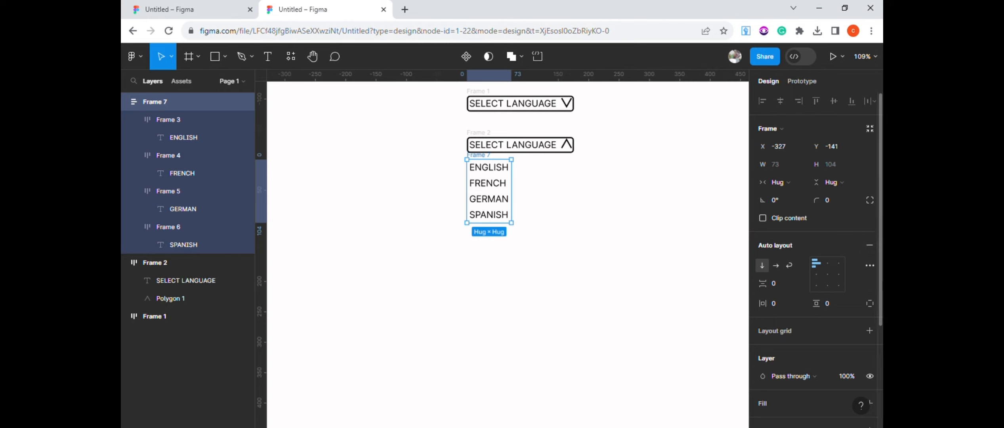
scroll(826, 368, "down", 3)
left_click(774, 296)
left_click(828, 332)
type("2")
scroll(880, 317, "up", 3)
Set the language list frame's corner radius to 5 and enable Clip content
left_click(830, 197)
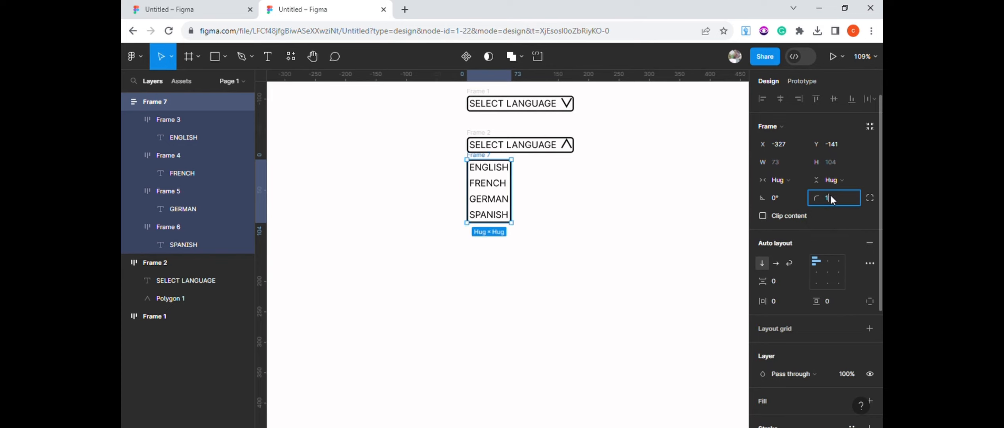
type("10")
key("Return")
left_click(788, 217)
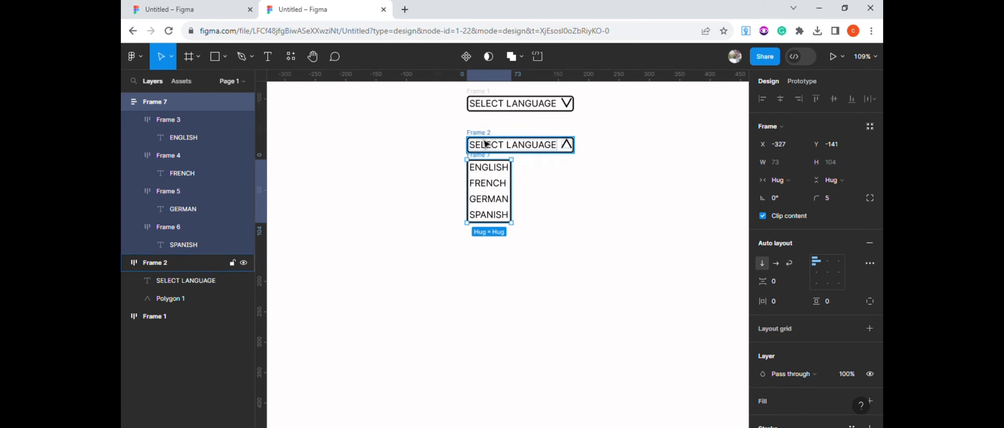
left_click(581, 153)
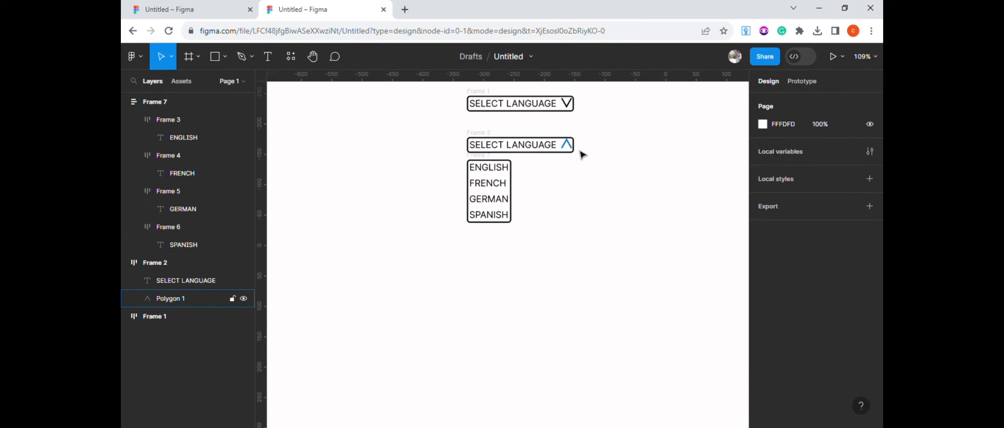
scroll(581, 154, "down", 2)
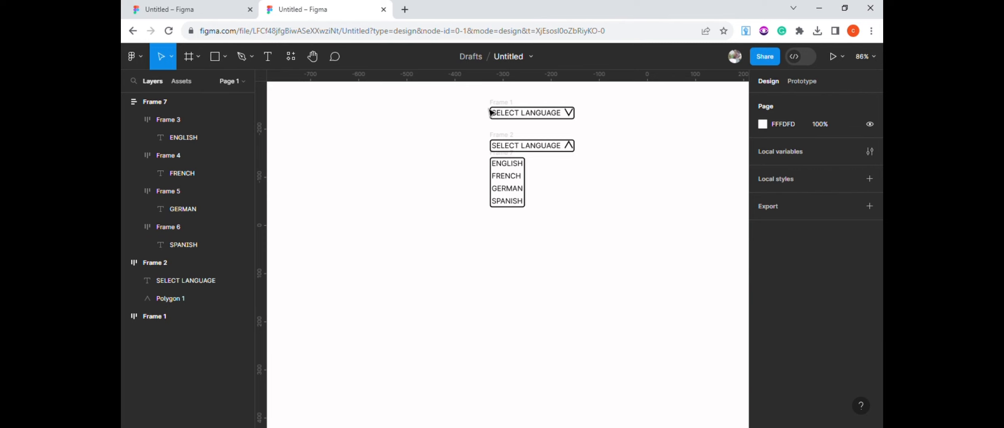
Create one component from the second SELECT LANGUAGE button and its language list, and add a variant property to it
left_click_drag(488, 136, 557, 216)
left_click(478, 58)
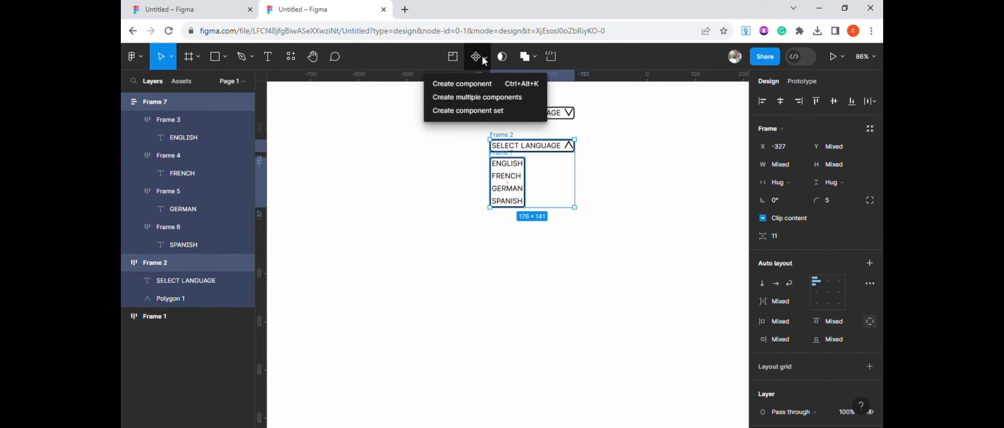
left_click(489, 84)
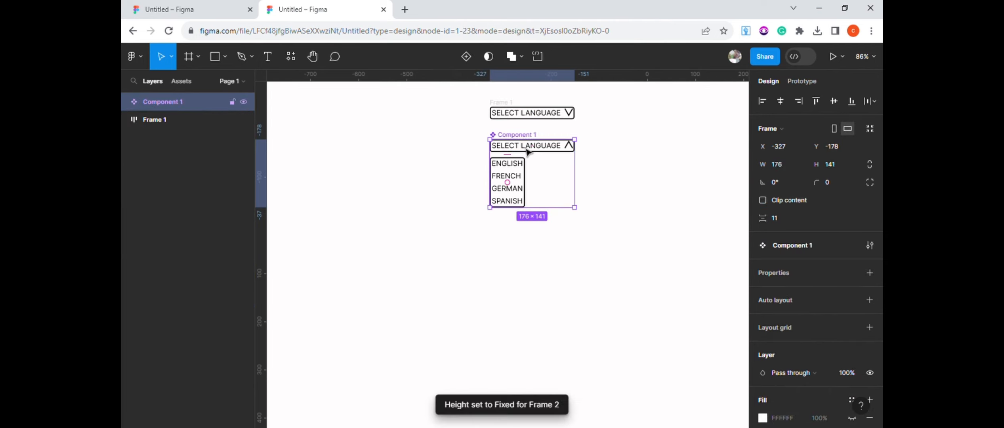
left_click(870, 273)
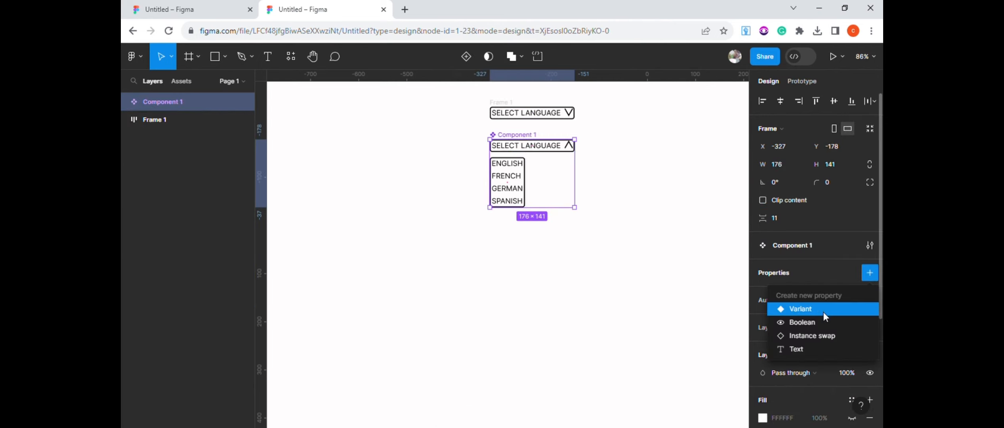
left_click(824, 313)
left_click(535, 242)
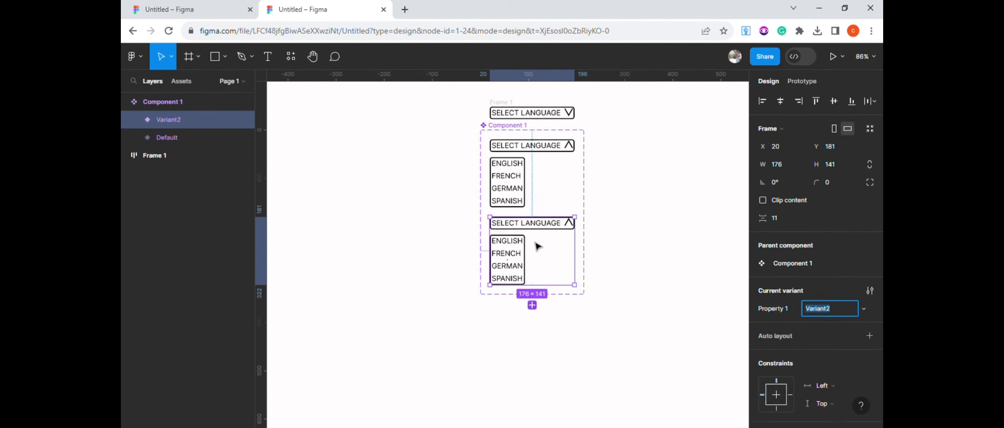
Add four more variants to the drop-down component, making six in total
left_click(534, 304)
scroll(601, 261, "down", 3, "ctrl")
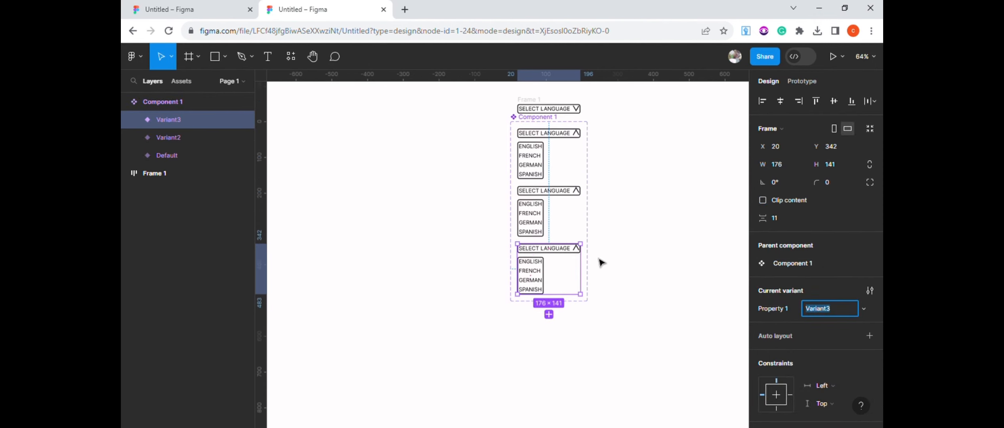
left_click(549, 315)
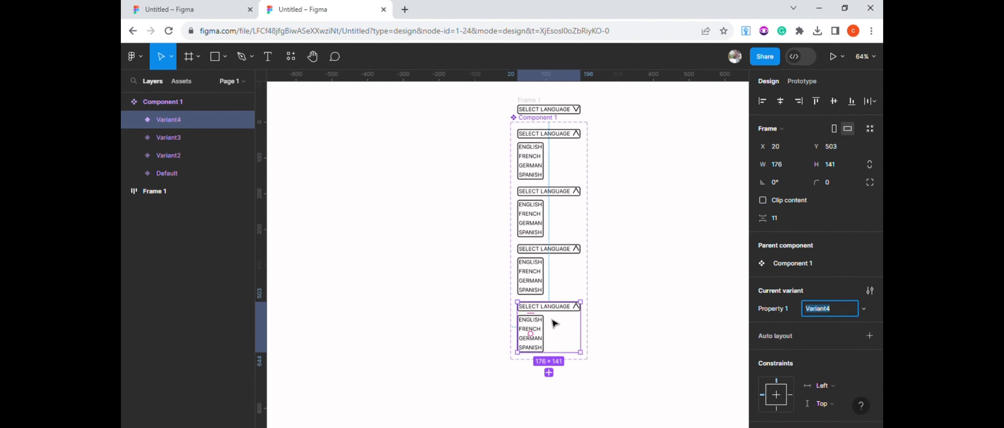
left_click(549, 373)
scroll(679, 319, "down", 3)
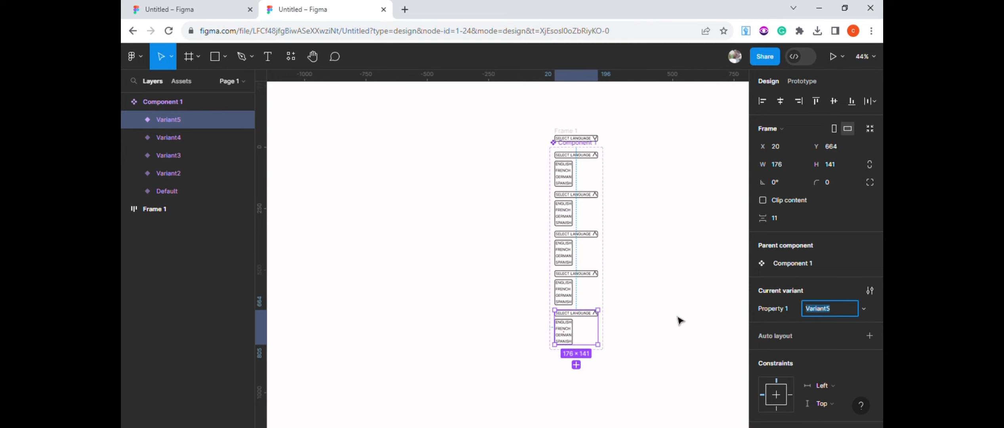
scroll(679, 320, "down", 1)
left_click(575, 351)
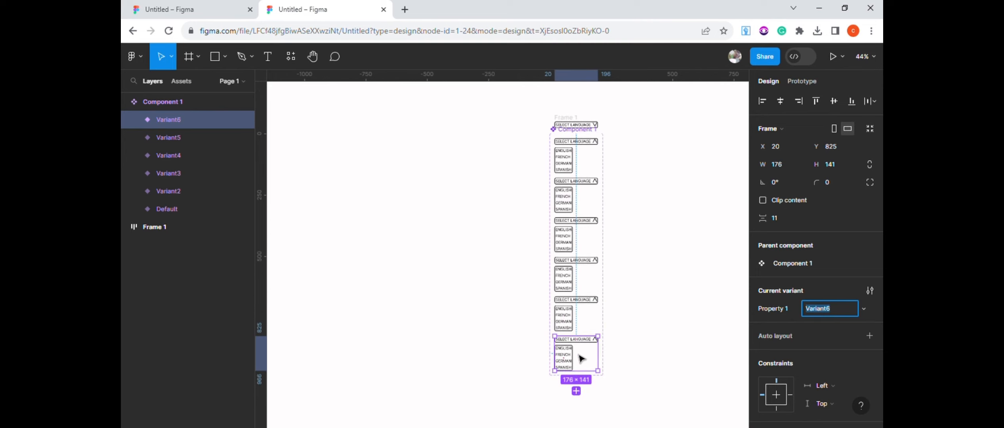
scroll(663, 329, "down", 1)
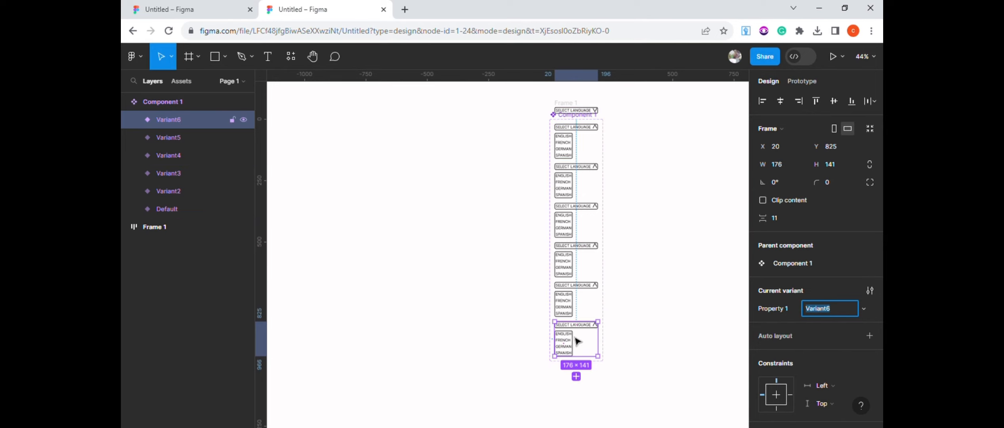
Delete the standalone SELECT LANGUAGE frame above the component set
left_click(578, 107)
left_click(574, 105)
key("Delete")
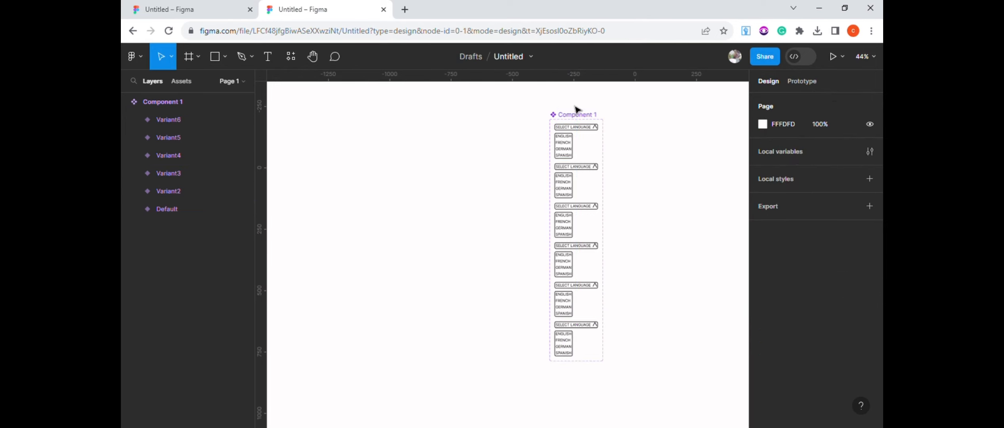
Rotate the arrow in the Default variant's SELECT LANGUAGE button by 180° so it points down
left_click(599, 132)
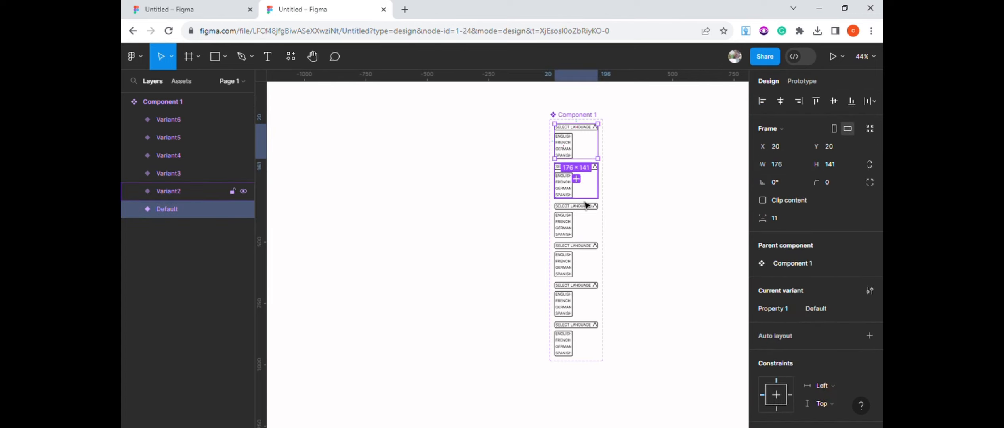
left_click(614, 175)
left_click(601, 173)
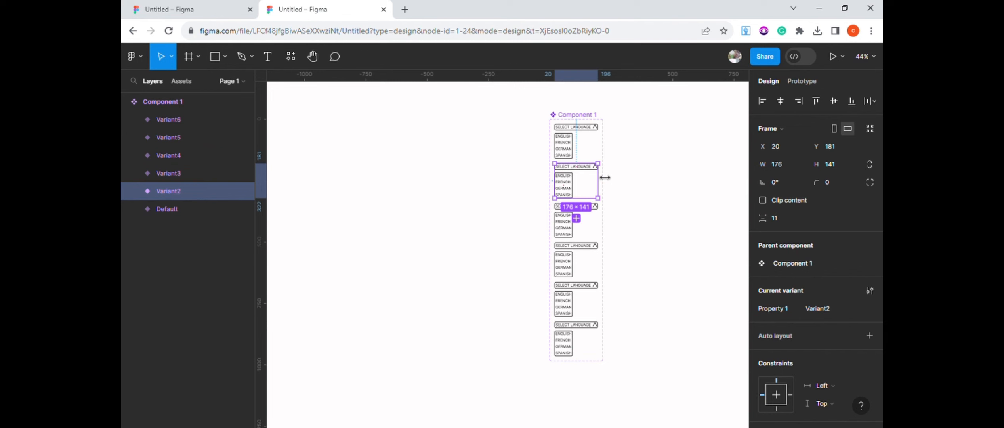
scroll(591, 167, "up", 3)
left_click(595, 167, "ctrl")
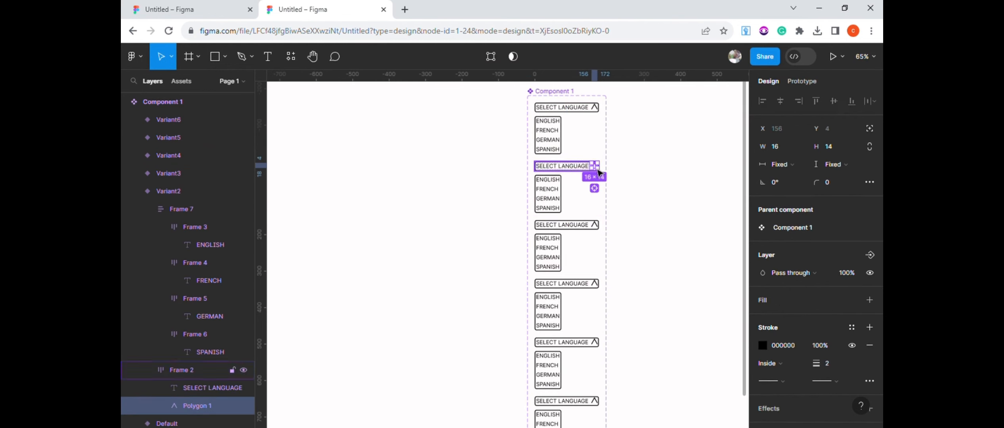
triple_click(598, 108)
left_click(778, 182)
type("180")
left_click(733, 205)
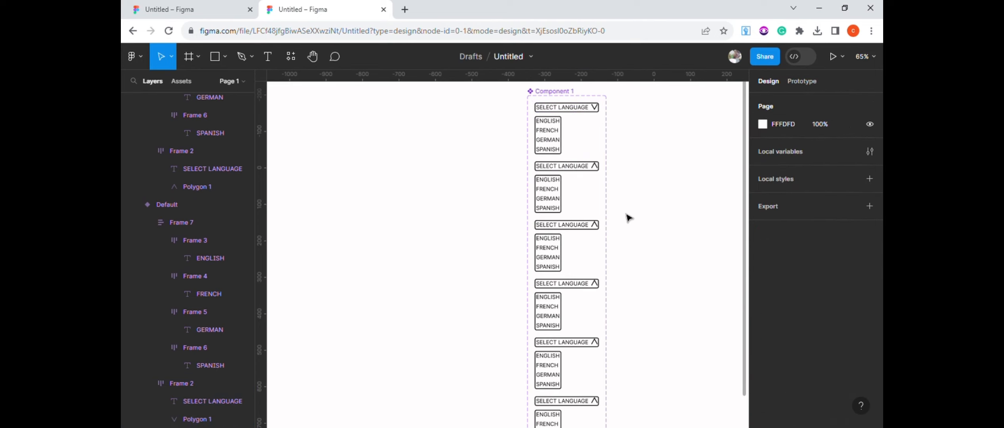
Give the ENGLISH row in the third variant a semi-transparent yellow fill
scroll(615, 128, "down", 3, "ctrl")
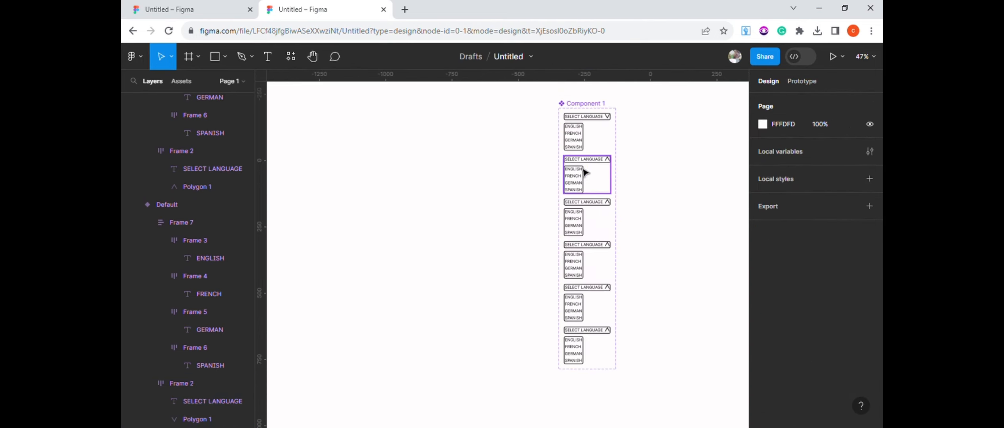
double_click(579, 218)
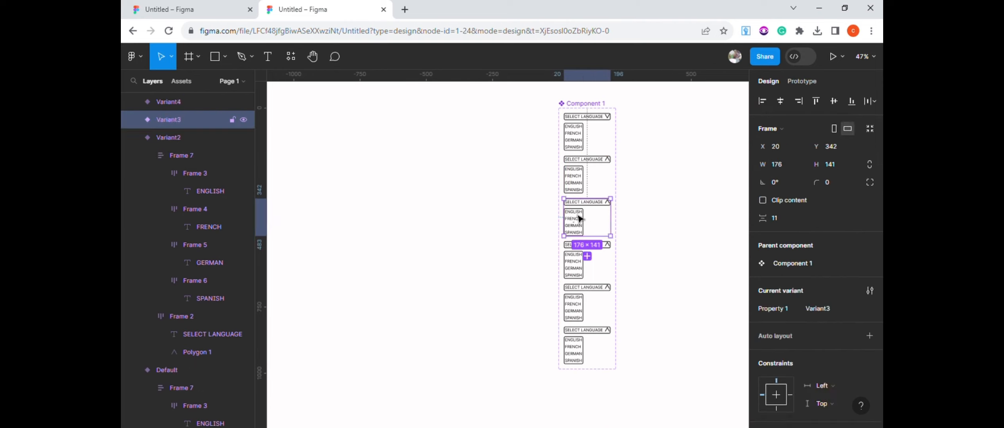
left_click(185, 133)
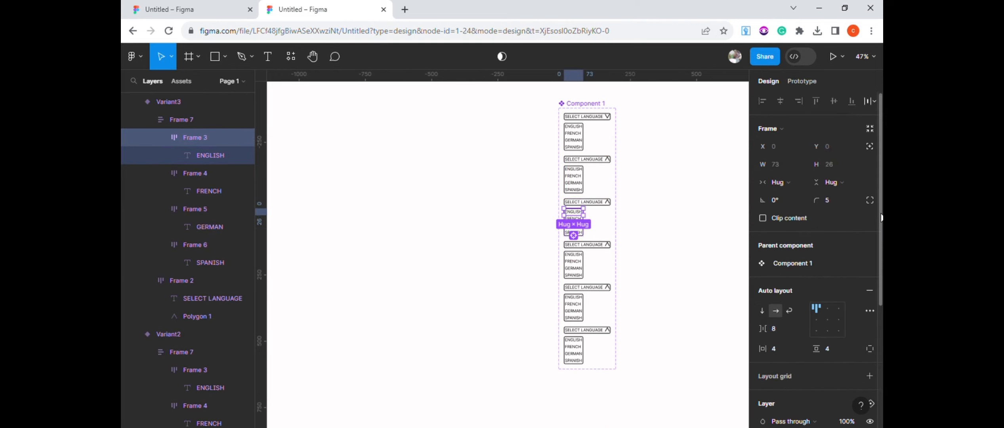
scroll(793, 315, "down", 3)
left_click(769, 321)
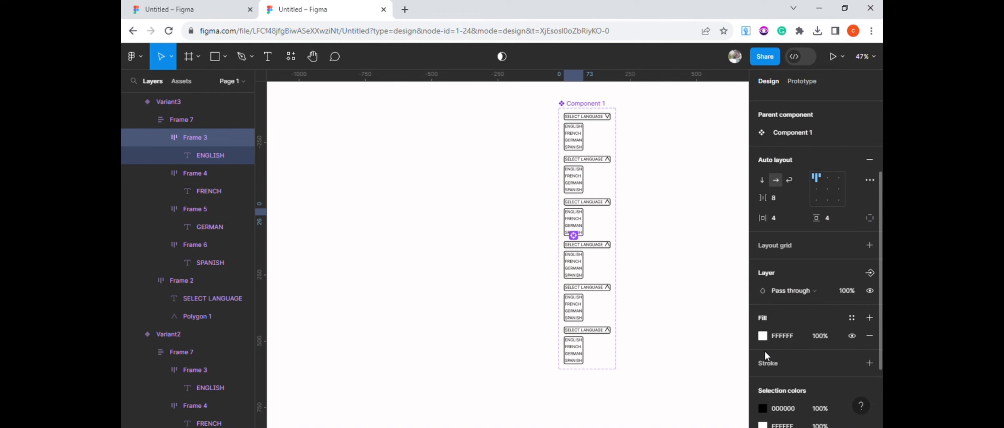
left_click(763, 336)
left_click(667, 320)
left_click_drag(652, 289, 663, 286)
left_click(745, 147)
left_click_drag(737, 303, 695, 302)
Add a white FFFFFF fill to the FRENCH row in the third variant
left_click(577, 258)
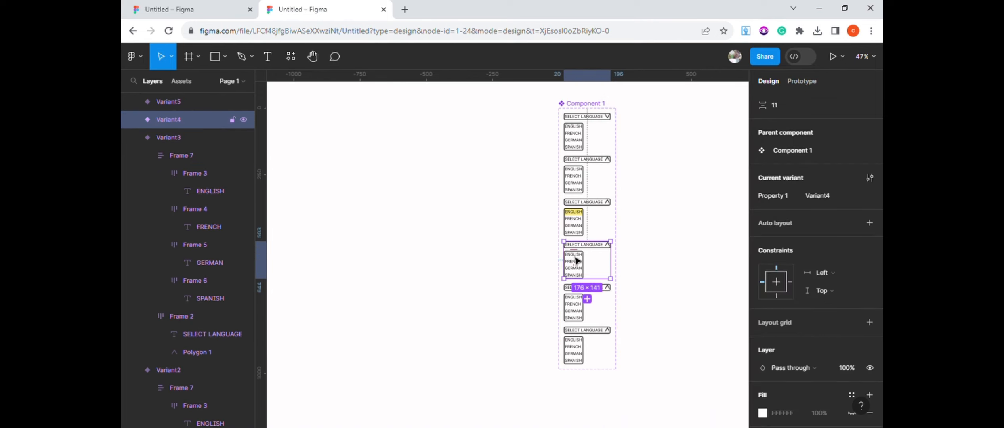
left_click(191, 208)
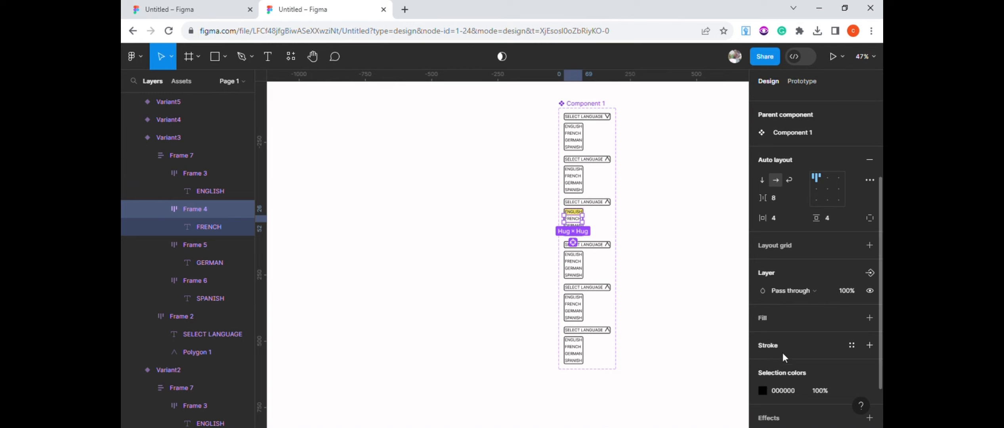
left_click(763, 316)
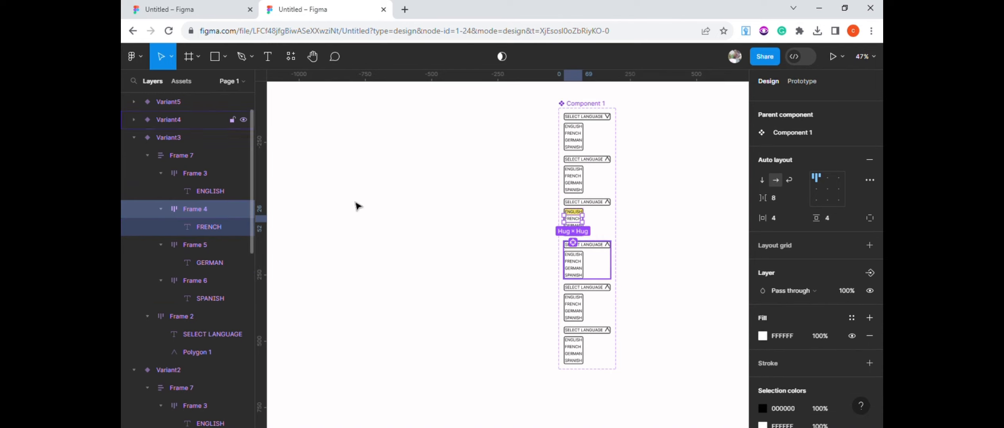
left_click(601, 276)
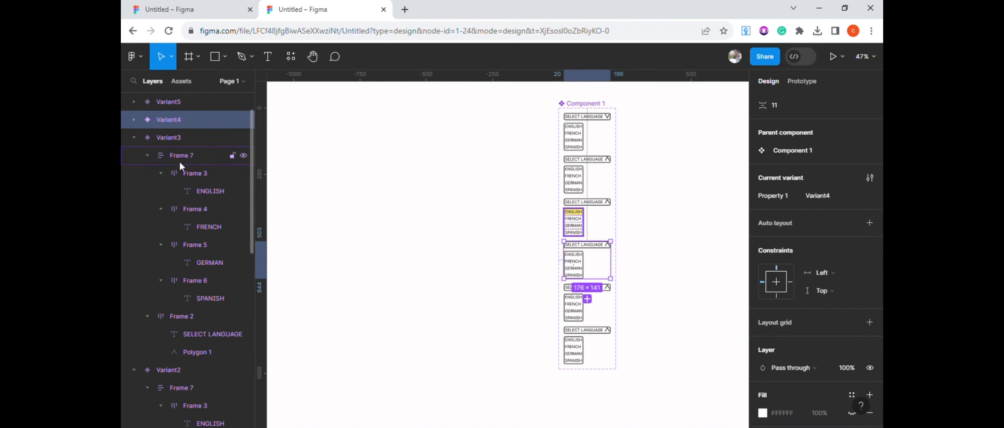
left_click(194, 212)
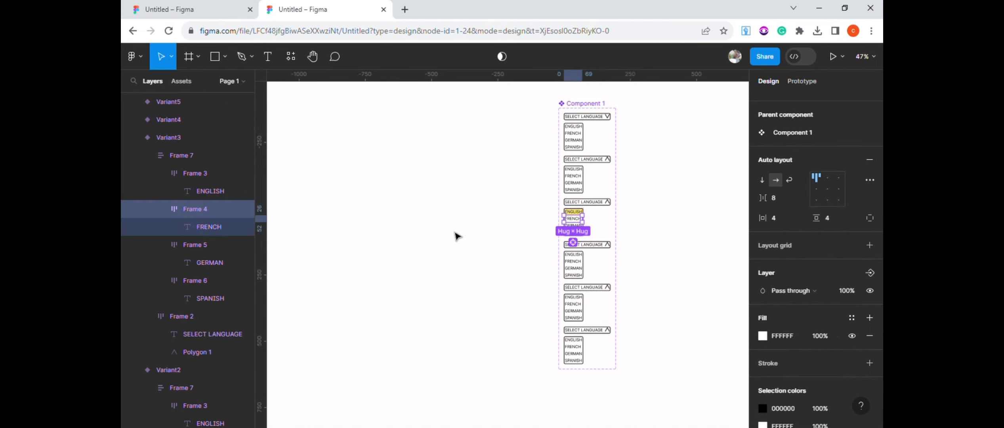
Give the FRENCH row in Variant4 a yellow F1DA07 fill at 51% opacity
left_click(582, 270)
left_click(200, 196)
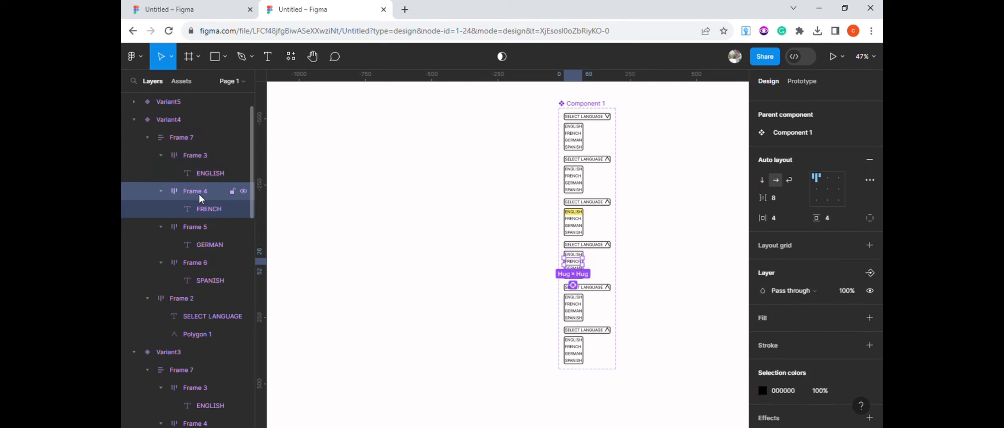
left_click(769, 316)
left_click(761, 335)
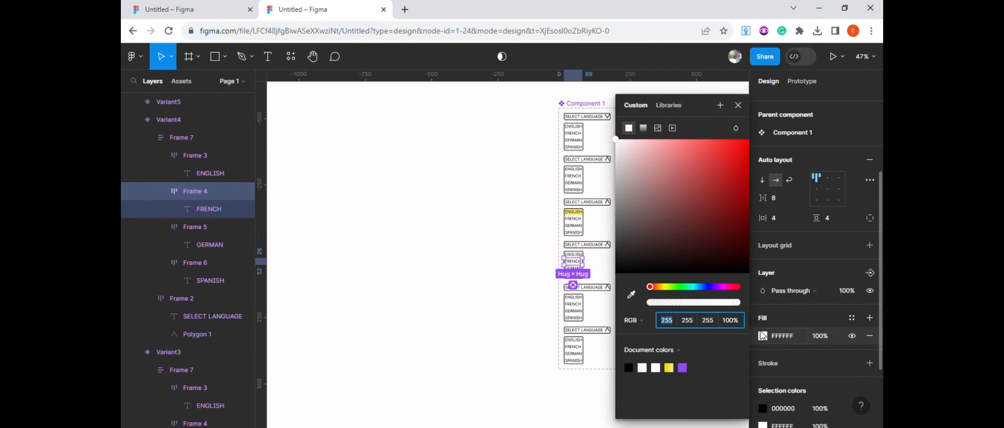
left_click(669, 368)
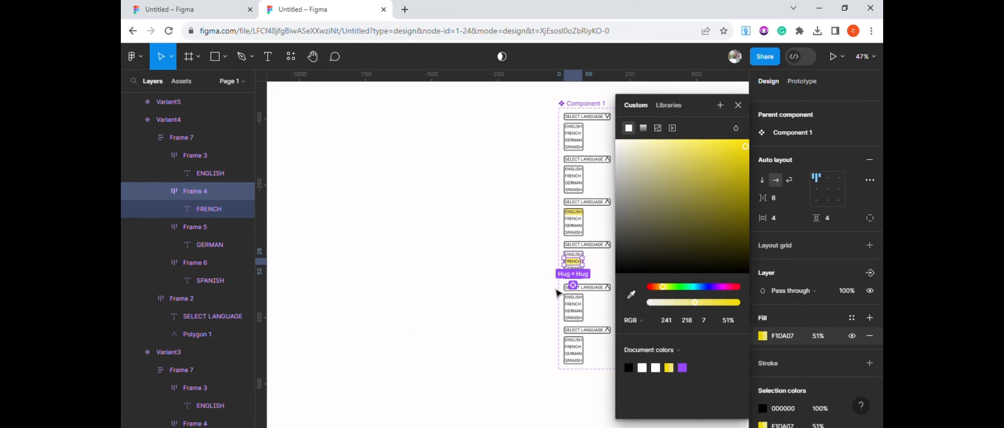
Fill the GERMAN row in Variant5 with the same yellow F1DA07 at 51% opacity
left_click(573, 307)
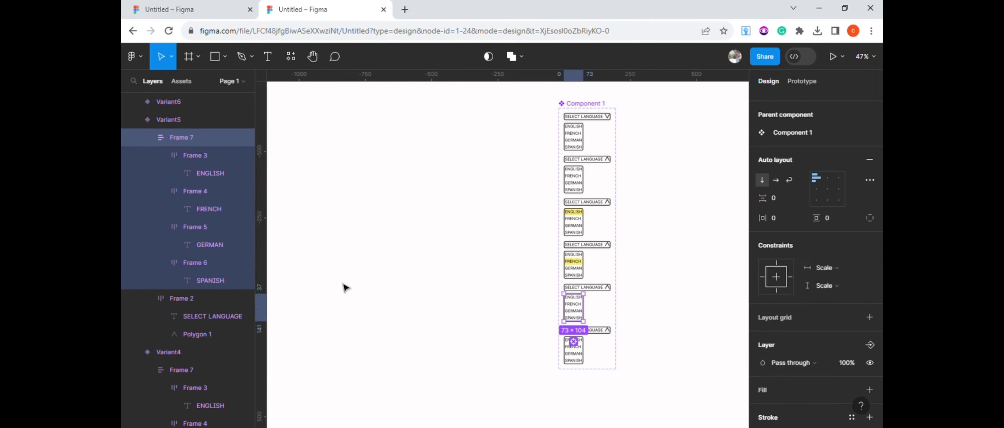
left_click(201, 232)
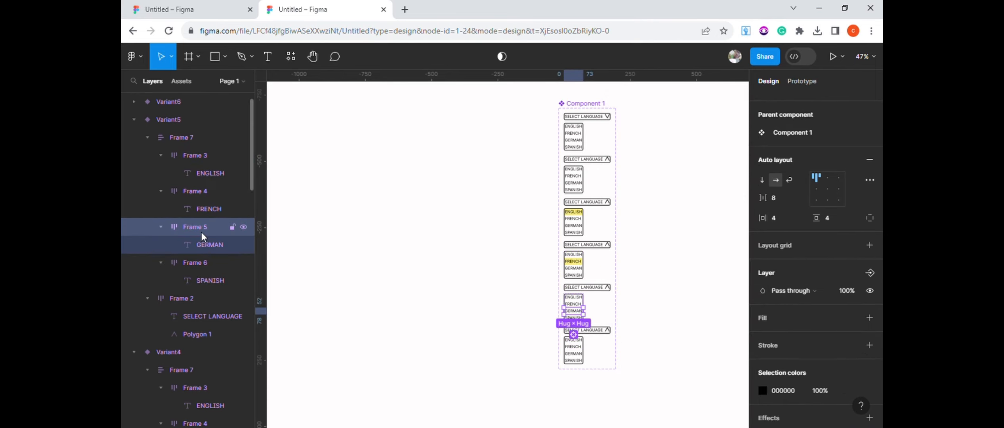
left_click(764, 318)
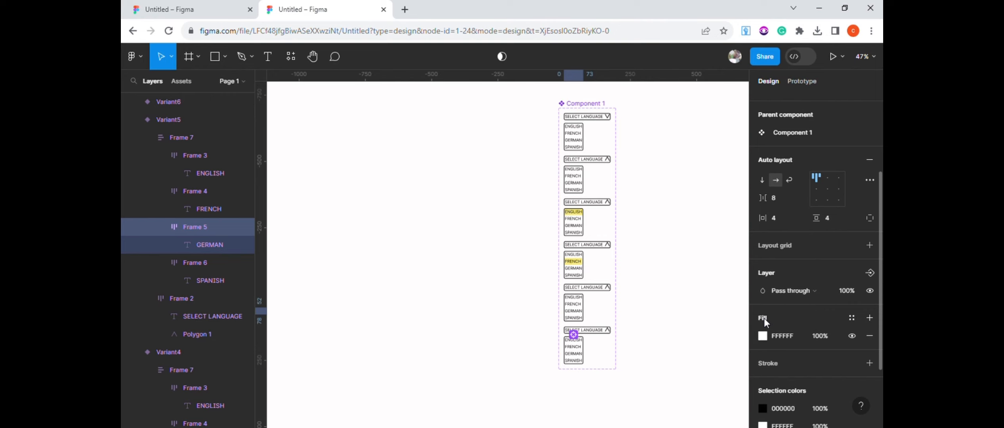
left_click(761, 336)
left_click(663, 379)
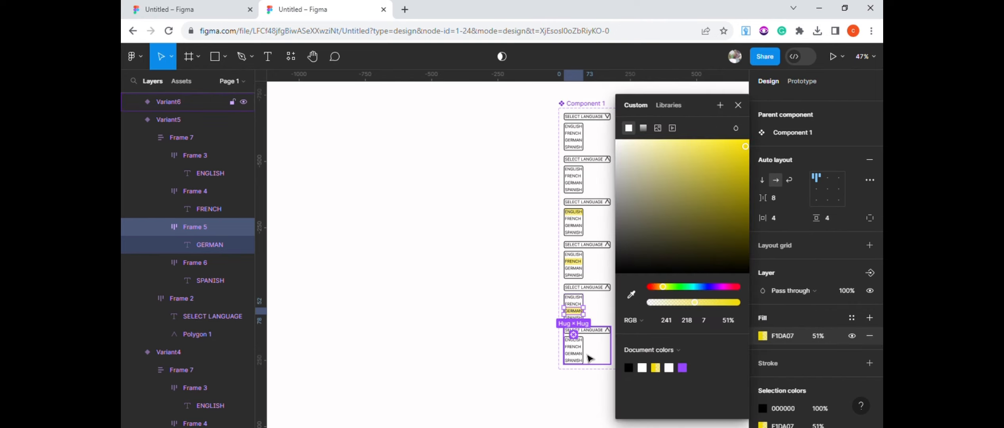
Apply the yellow F1DA07 fill at 51% opacity to the SPANISH row in Variant6
left_click(590, 359)
double_click(590, 359)
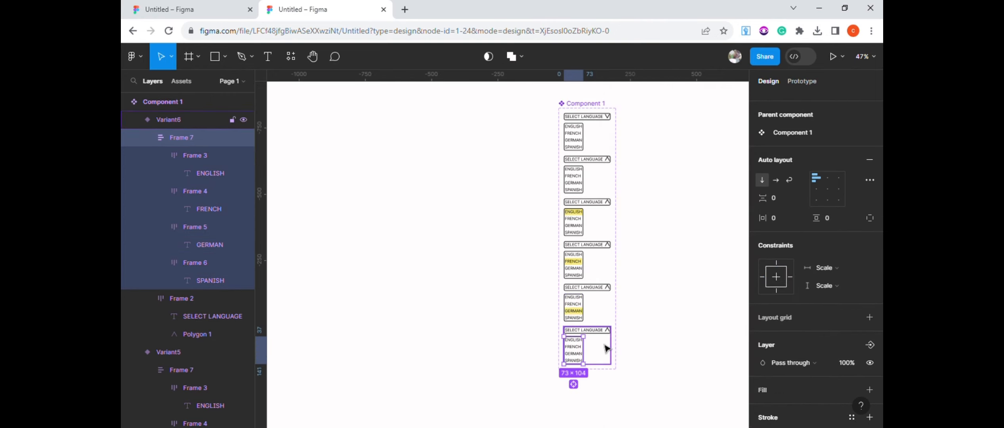
left_click(166, 262)
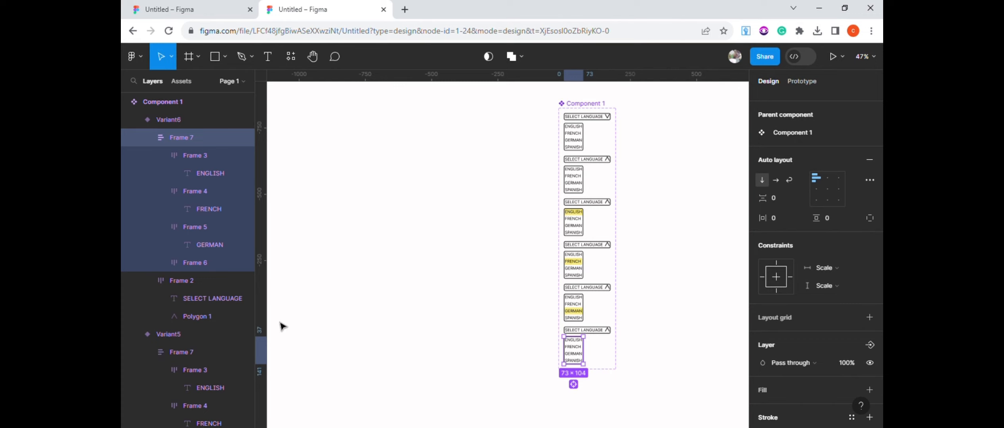
key("Escape")
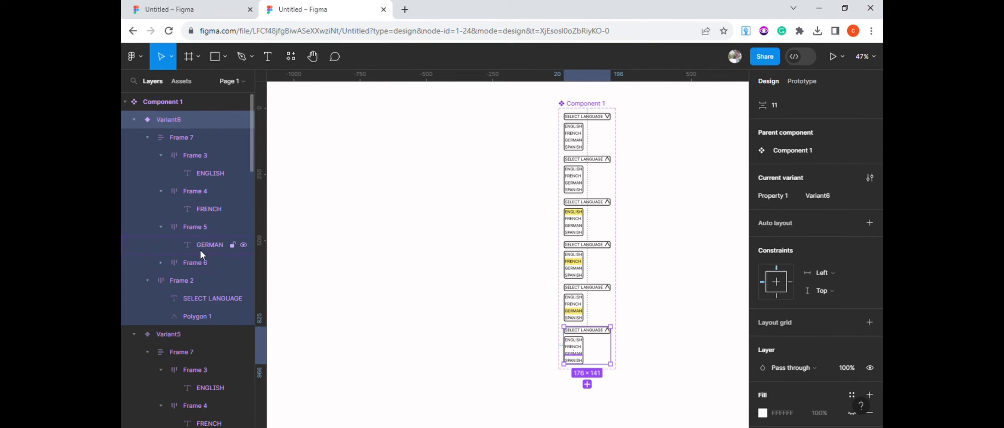
left_click(162, 262)
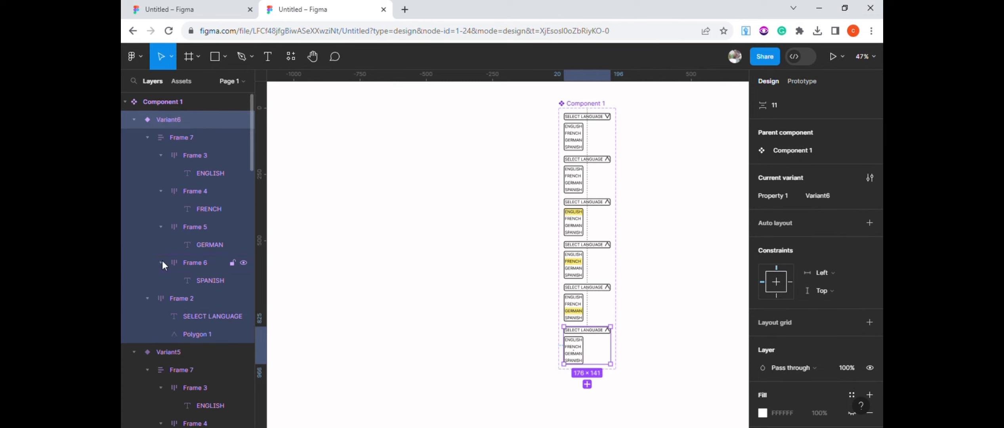
left_click(194, 262)
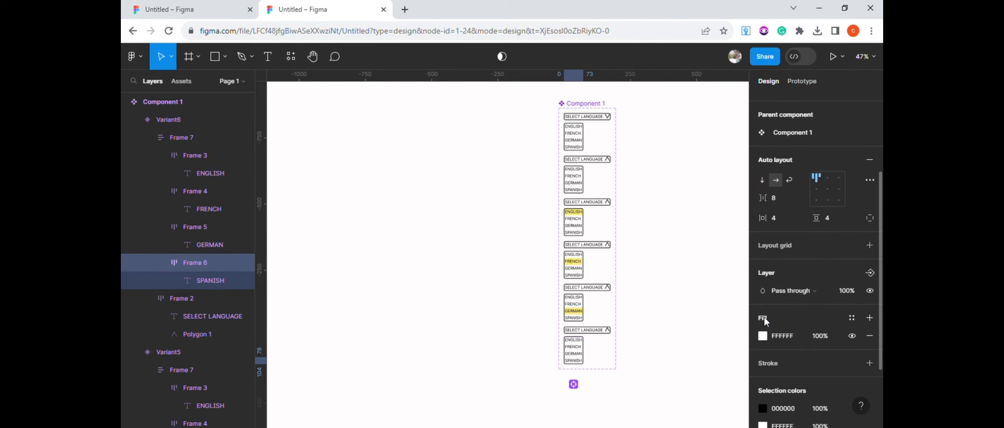
left_click(762, 335)
left_click(656, 368)
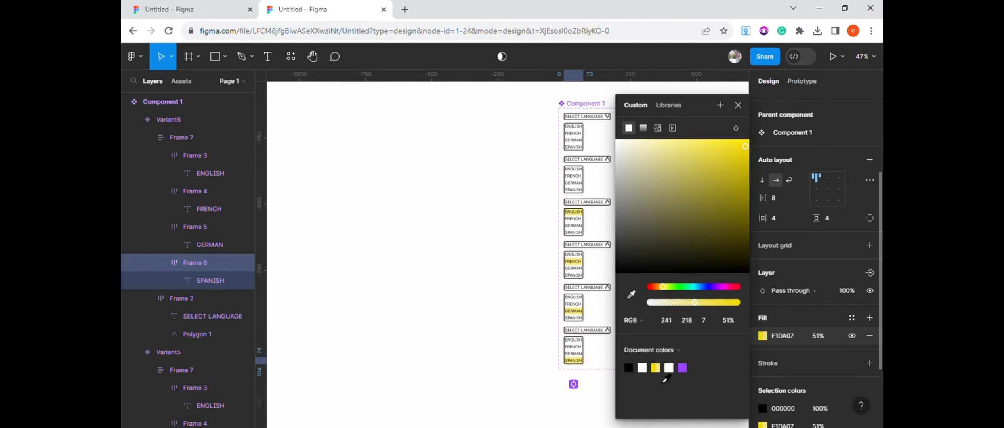
left_click(529, 304)
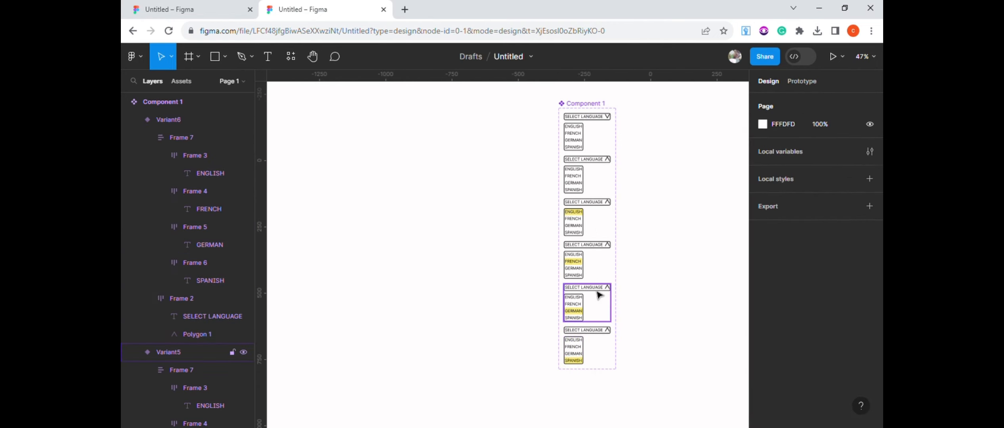
Add an on-click interaction from the Default variant's SELECT LANGUAGE button that changes to Variant2 with Smart animate
left_click(612, 124)
left_click(194, 282)
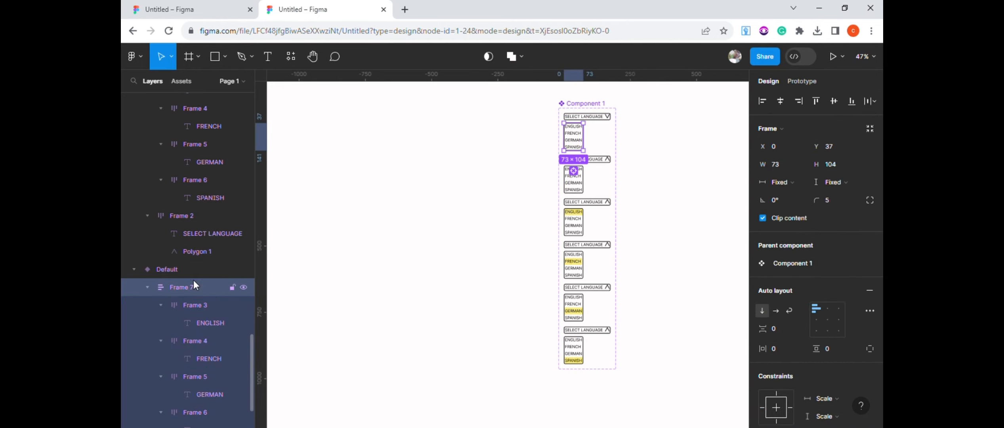
left_click(165, 270)
left_click(134, 269)
left_click(132, 269)
left_click(159, 287)
left_click(602, 125)
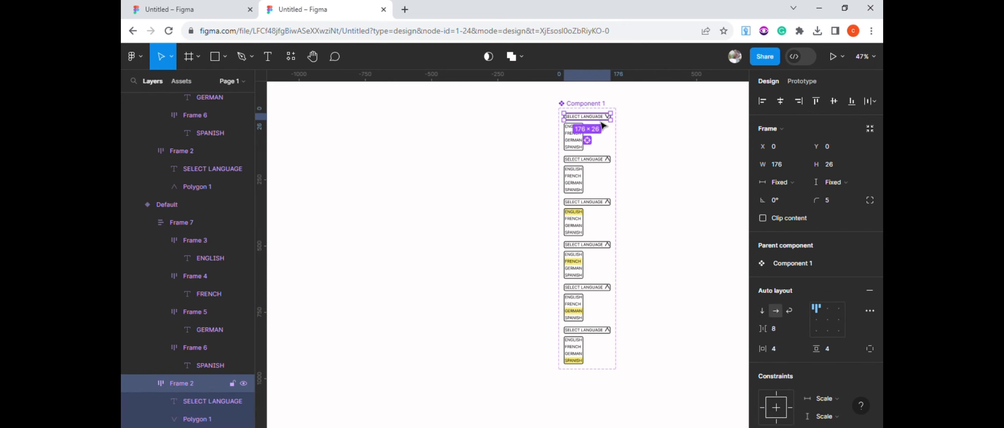
left_click(816, 84)
left_click_drag(612, 118, 587, 162)
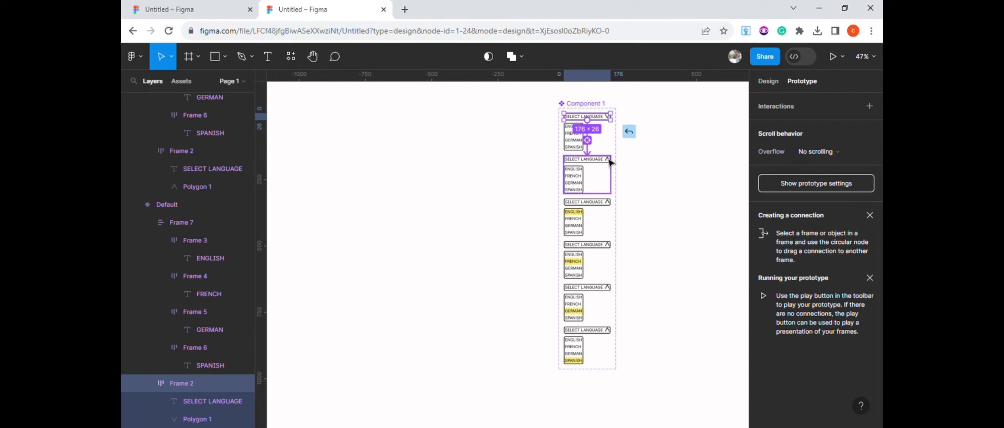
left_click(566, 244)
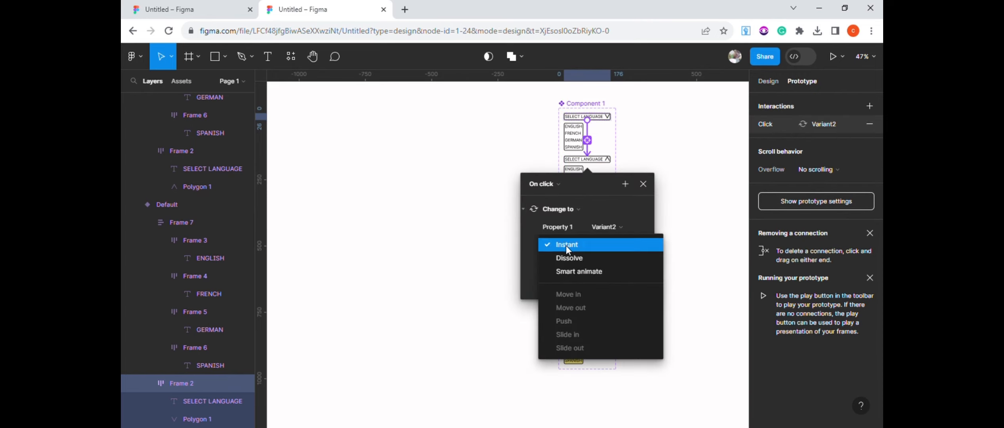
left_click(576, 270)
left_click(643, 184)
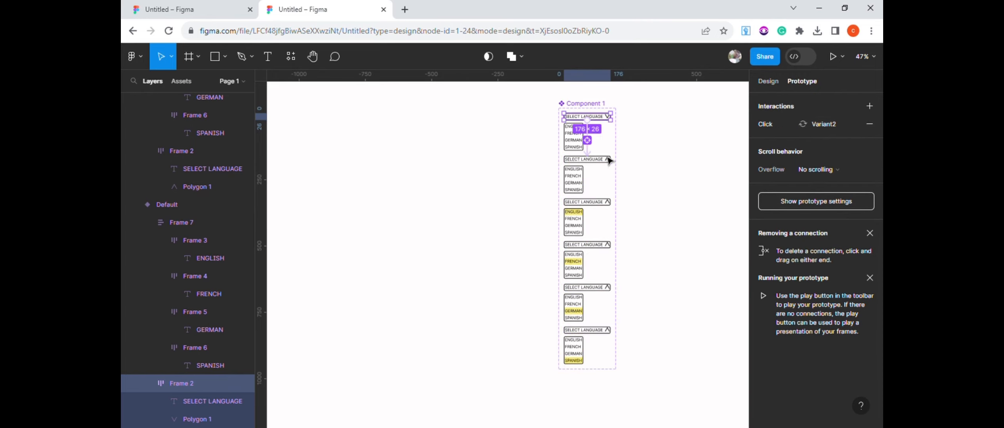
left_click(610, 160)
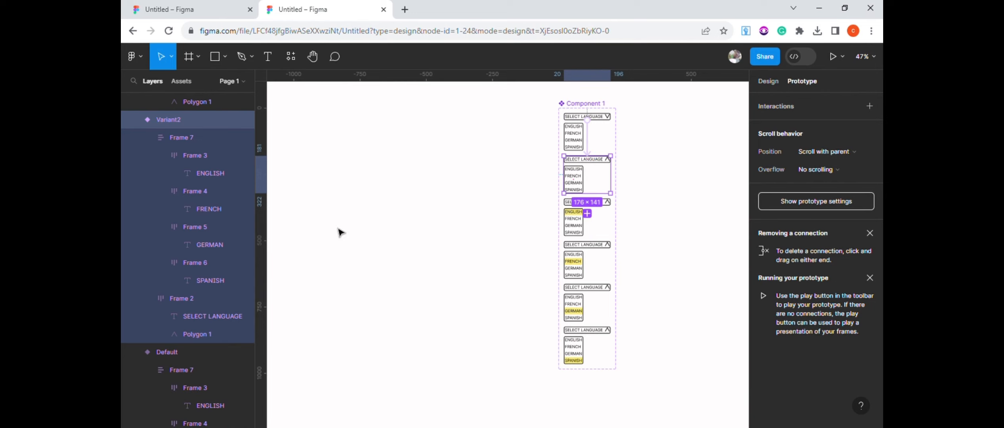
left_click(172, 137)
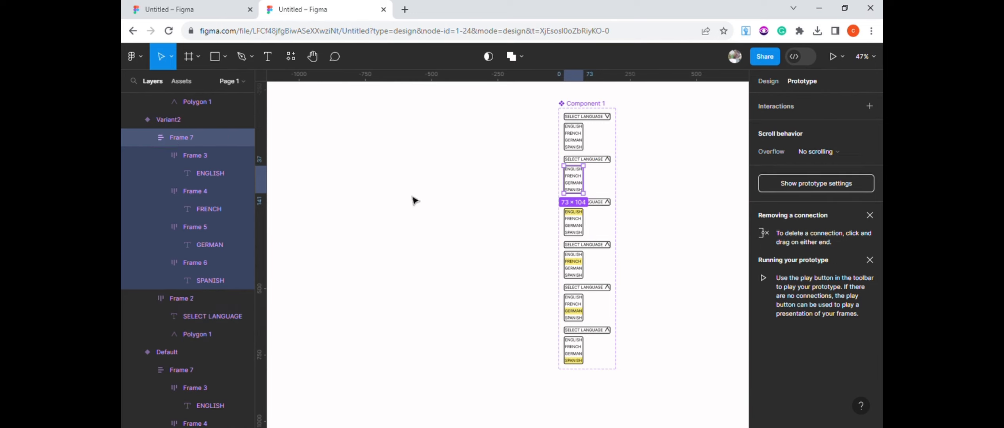
left_click(592, 158)
left_click_drag(586, 156, 583, 134)
left_click(682, 255)
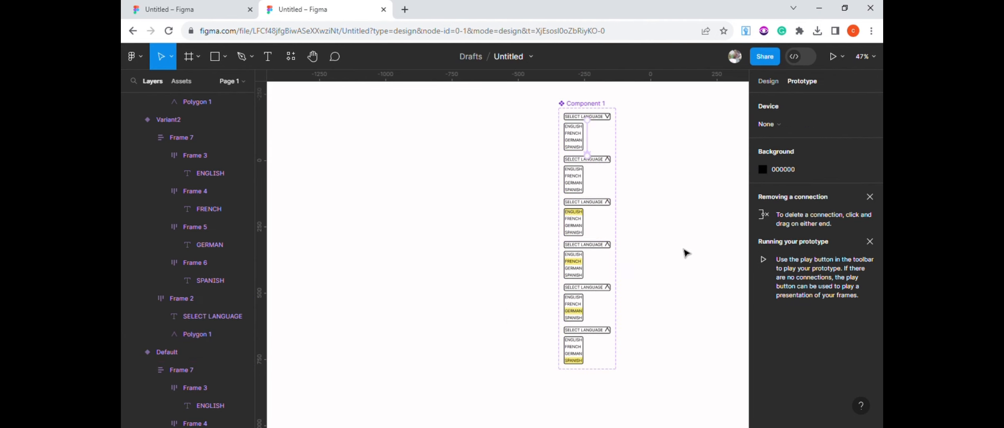
Connect the ENGLISH row in Variant2 to Variant3 with a While hovering trigger
left_click(580, 174)
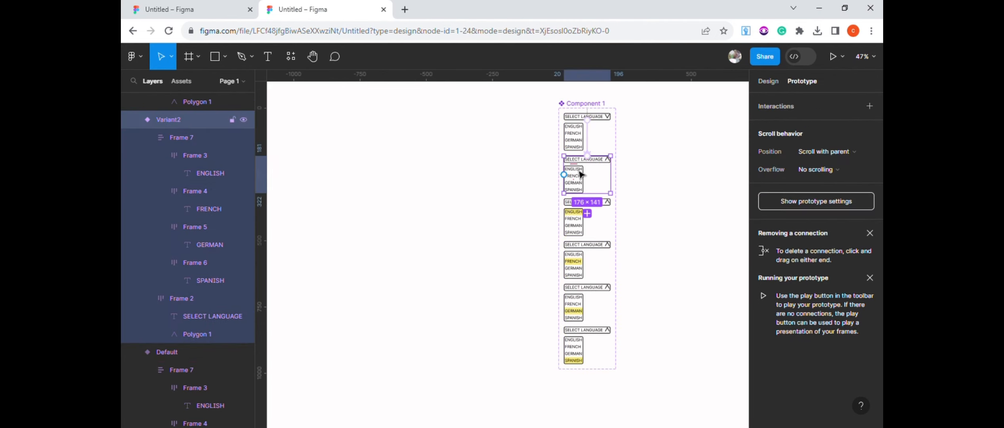
left_click(189, 154)
left_click_drag(583, 169, 593, 217)
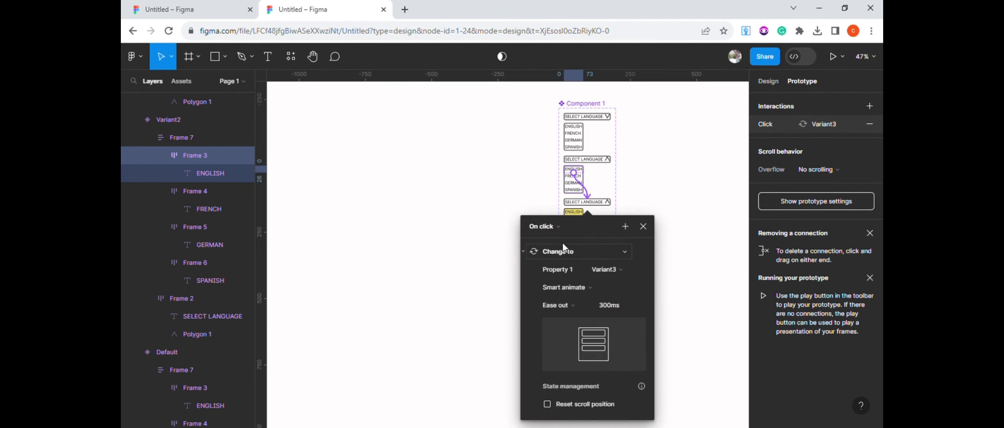
left_click(546, 226)
left_click(556, 254)
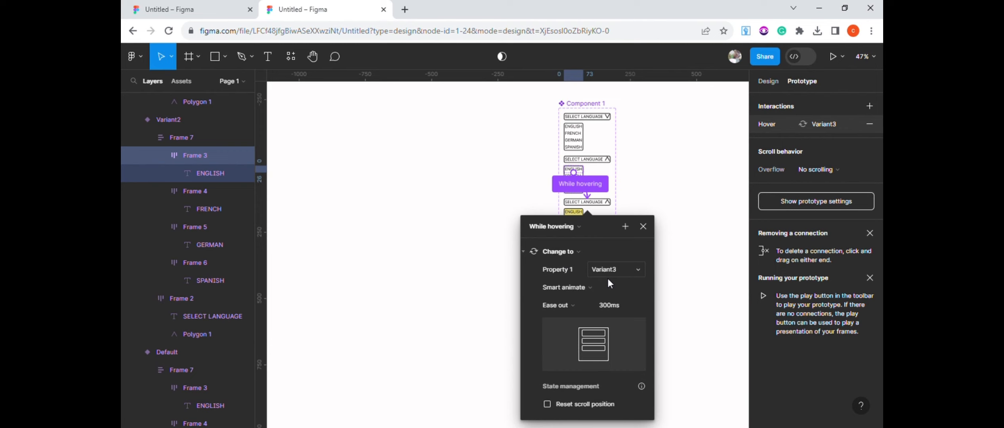
left_click(643, 208)
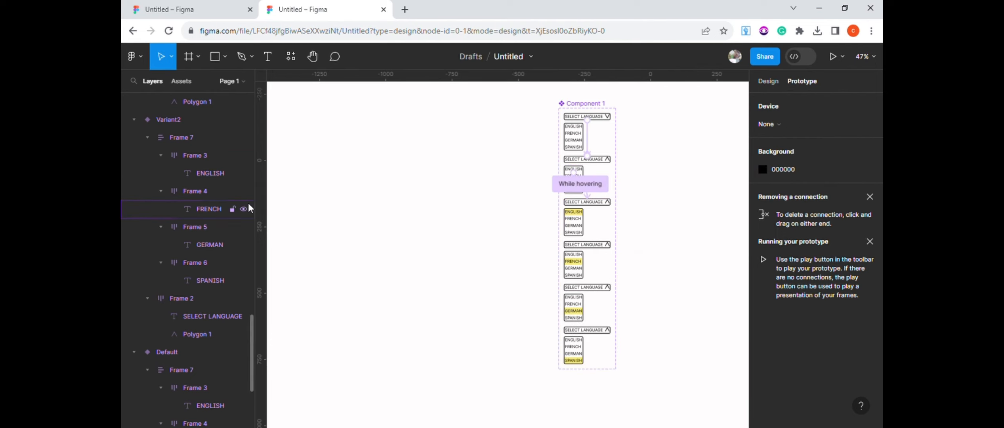
Make the FRENCH row in Variant2 change to Variant4 while hovering
left_click(211, 194)
left_click_drag(582, 179, 607, 261)
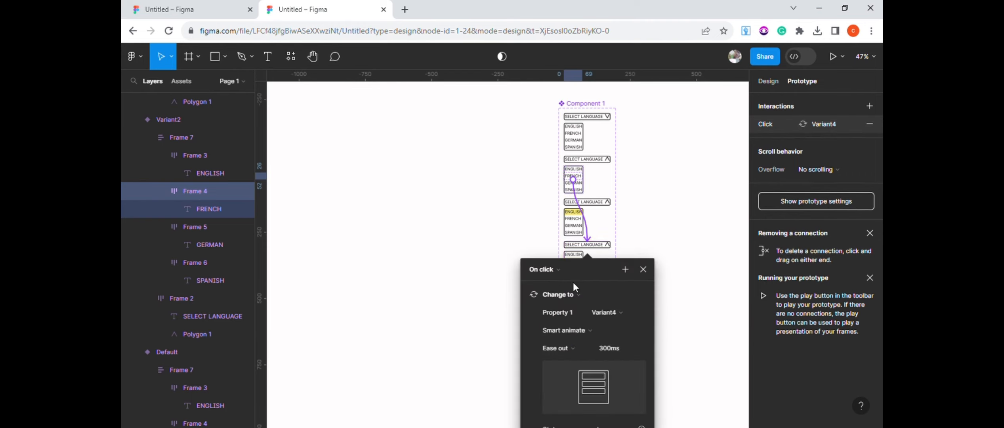
left_click(546, 269)
left_click(574, 297)
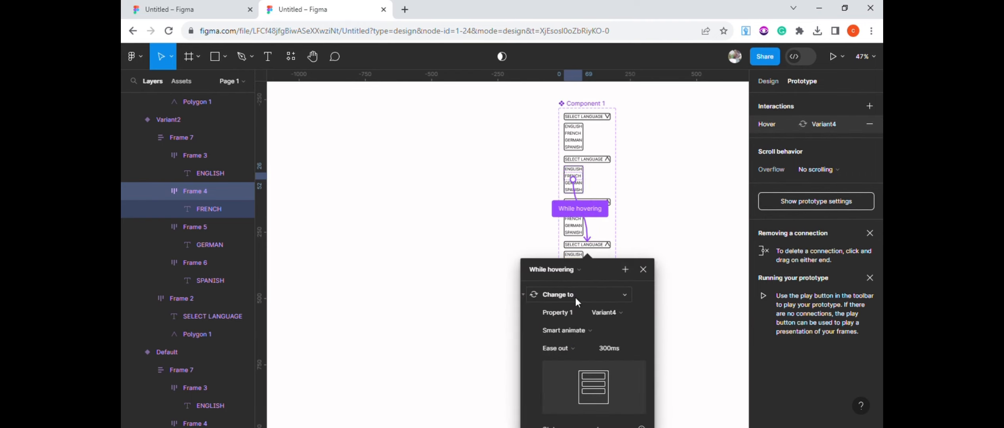
Link the GERMAN row in Variant2 to Variant5 using the While hovering trigger
left_click(200, 228)
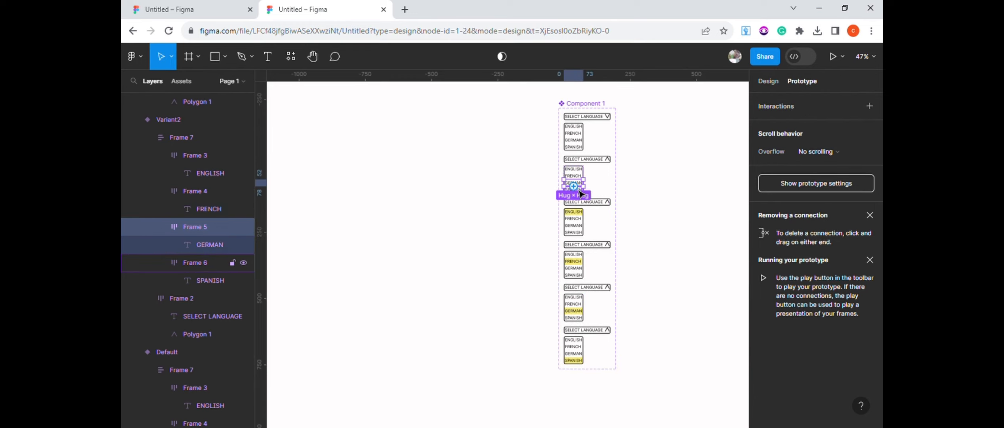
left_click_drag(583, 182, 601, 295)
left_click(566, 314)
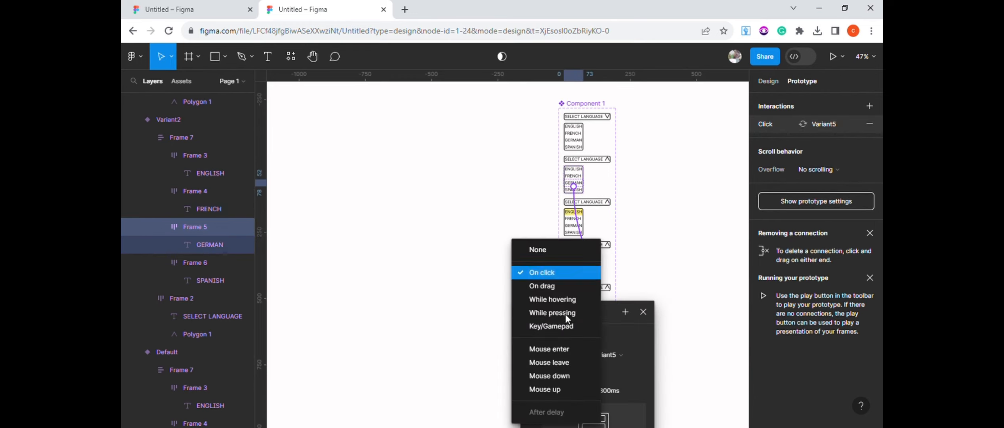
left_click(571, 302)
Add a While hovering interaction from the SPANISH row in Variant2 to Variant6
left_click(190, 263)
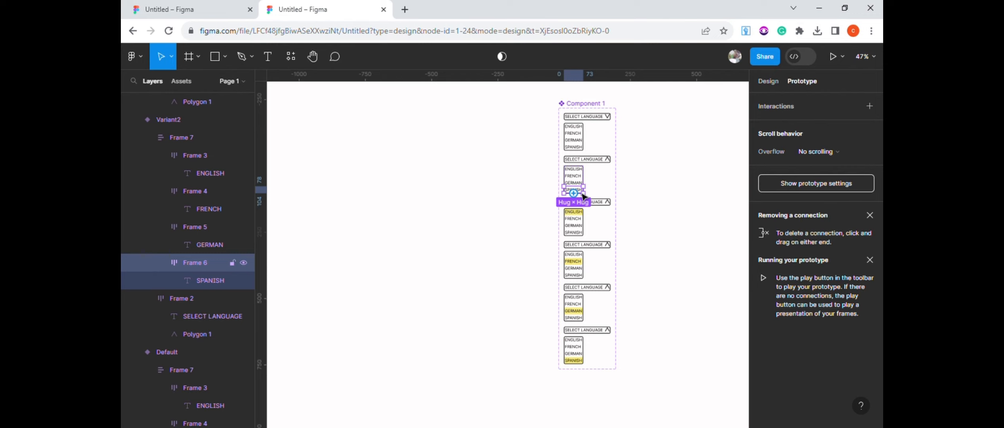
left_click_drag(573, 193, 594, 405)
left_click_drag(583, 190, 610, 334)
left_click(558, 356)
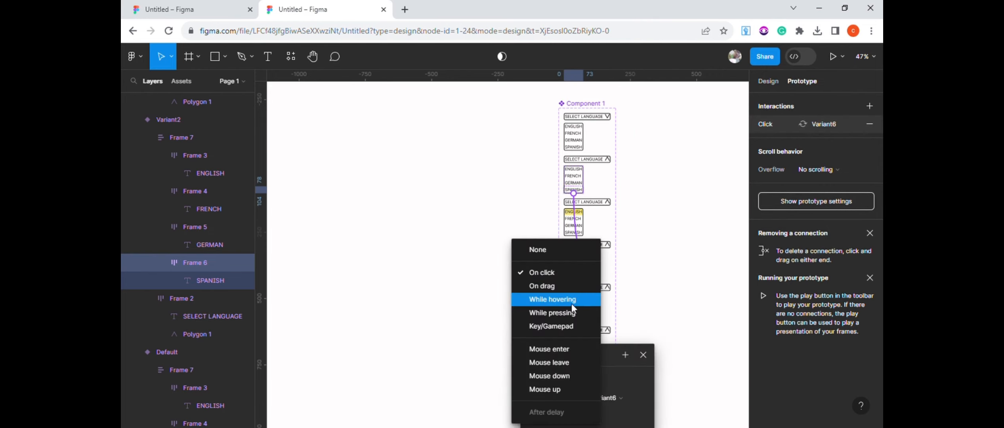
left_click(570, 303)
left_click(669, 288)
Rename the Untitled file as DROP DOWN MENU
scroll(675, 234, "down", 2)
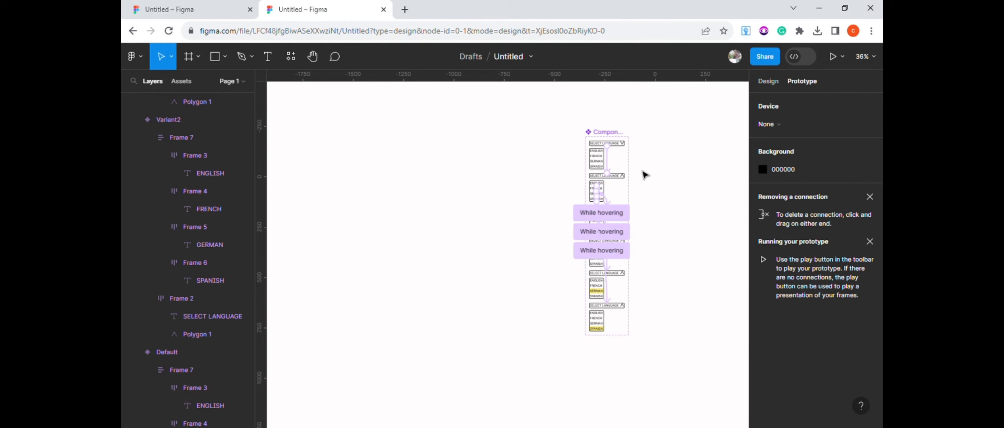
left_click(530, 58)
left_click(515, 172)
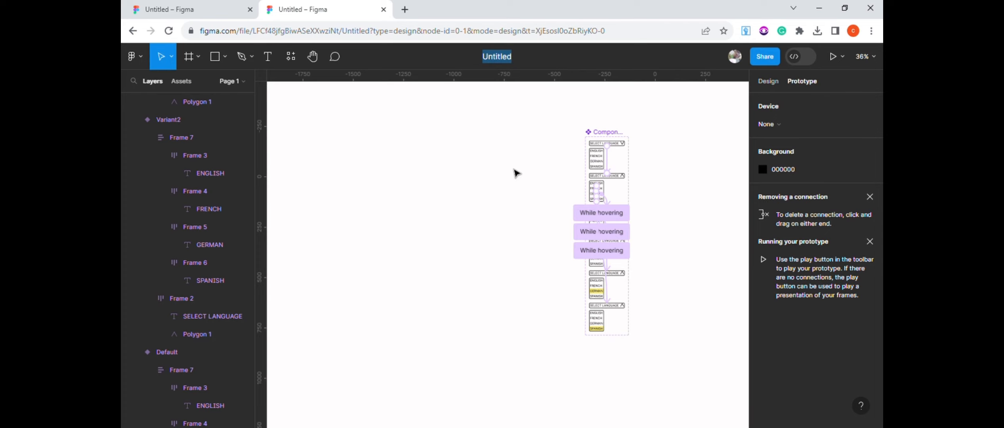
type("dROP DOWN MENU")
key("Return")
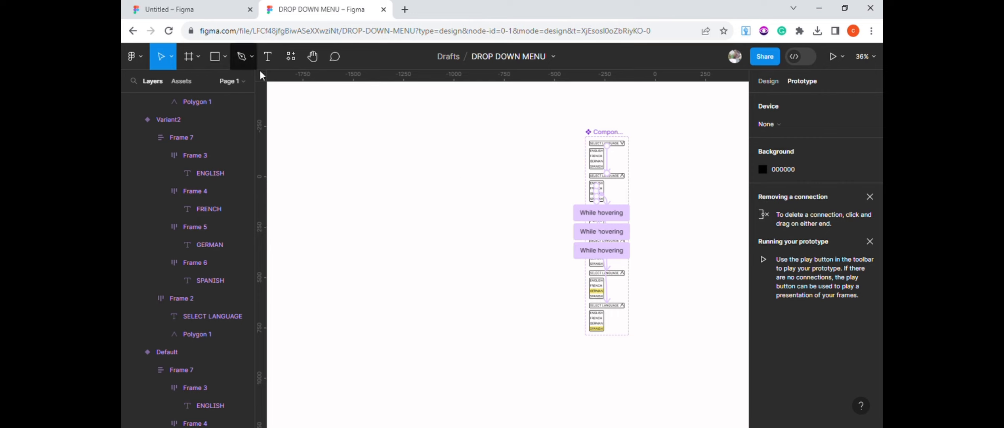
Draw a frame about 597 by 927 beside the language component set and show its design properties
key("f")
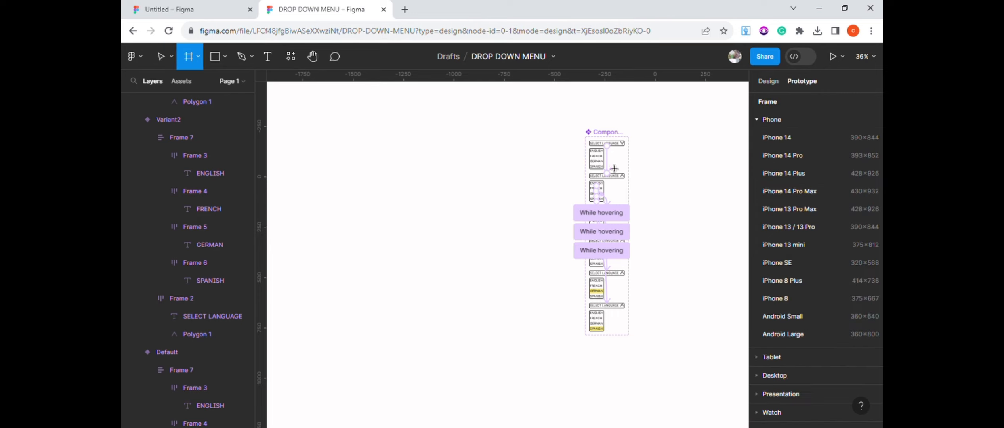
mouse_move(364, 157)
left_mouse_down()
mouse_move(489, 202)
mouse_move(481, 356)
mouse_move(484, 345)
left_mouse_up()
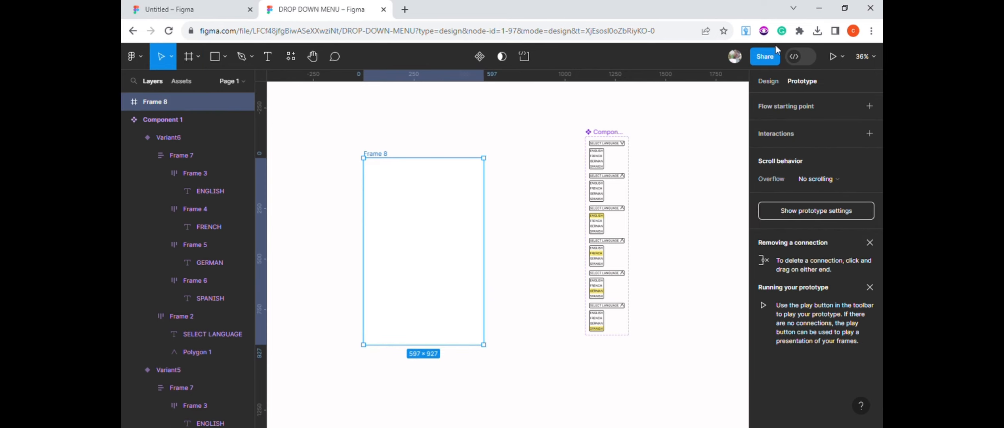
left_click(766, 88)
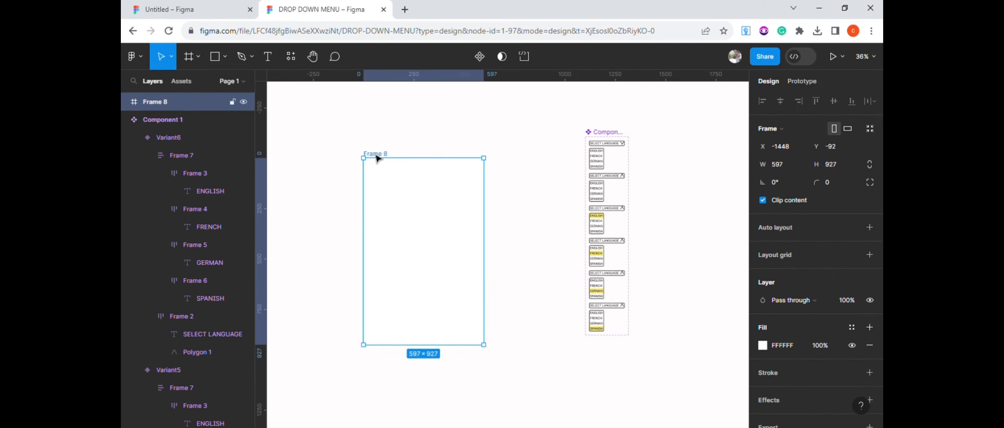
Draw a rectangle about 505 by 208 near the upper edge of Frame 8
left_click(225, 56)
left_click(196, 84)
left_click_drag(373, 178, 477, 223)
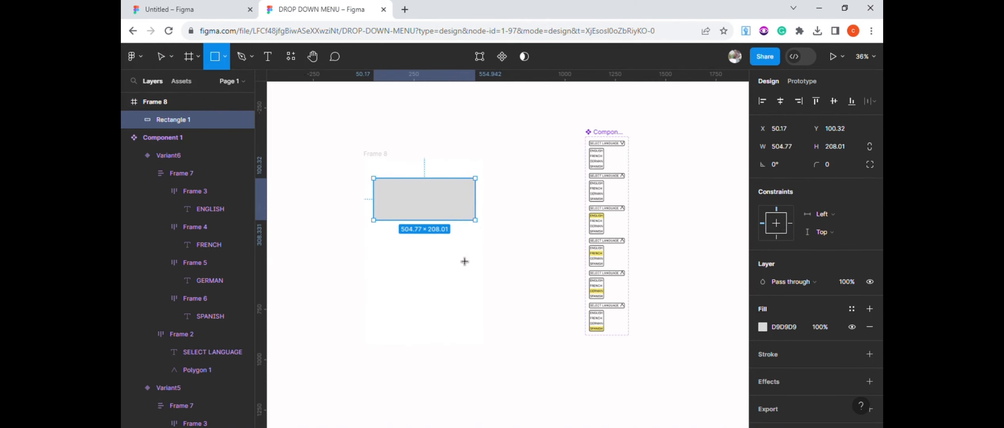
Try the grey and white document colors as Frame 8's fill
left_click(375, 155)
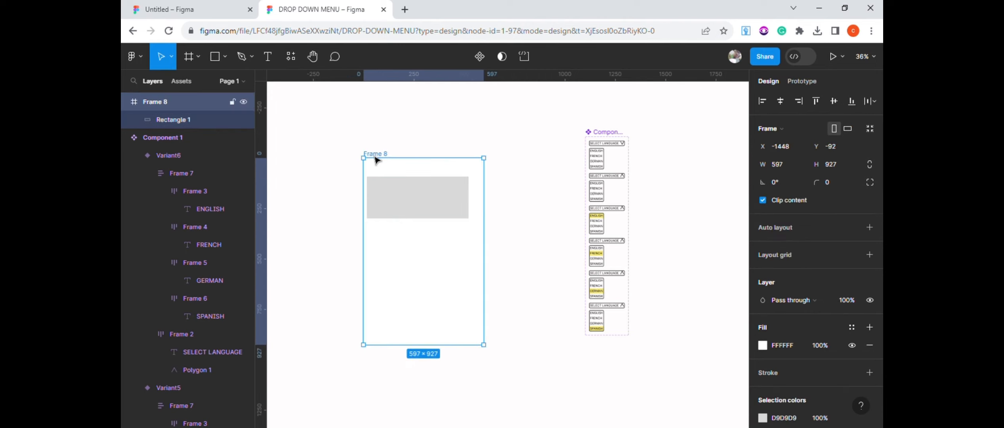
left_click(763, 345)
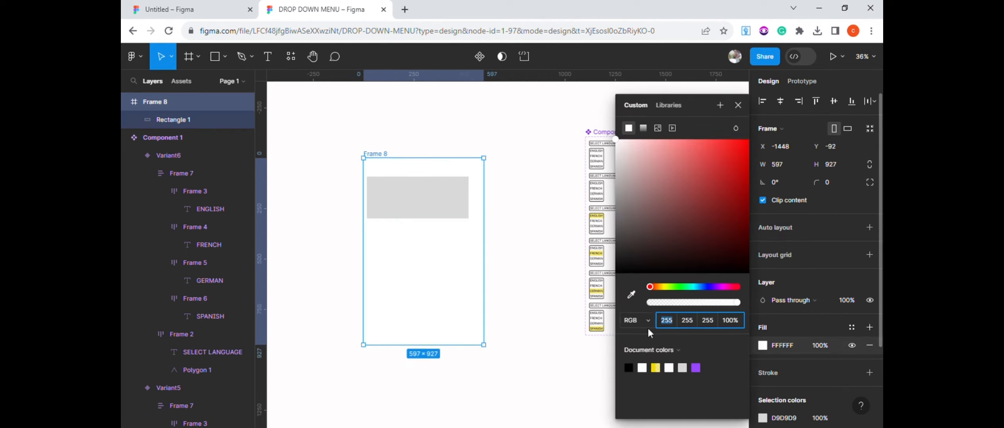
left_click(683, 370)
left_click(644, 370)
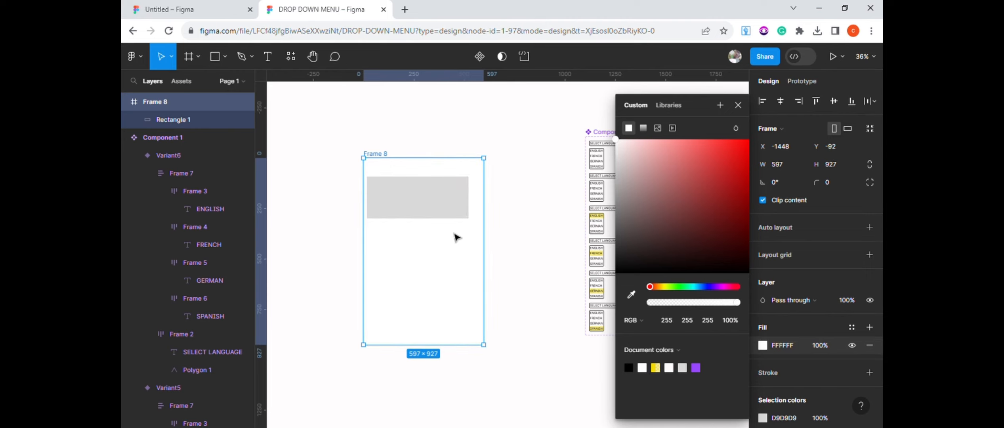
left_click(455, 237)
Reposition the rectangle so it is centered horizontally near the upper edge of Frame 8, at about X 46, Y 84
left_click_drag(452, 210, 462, 210)
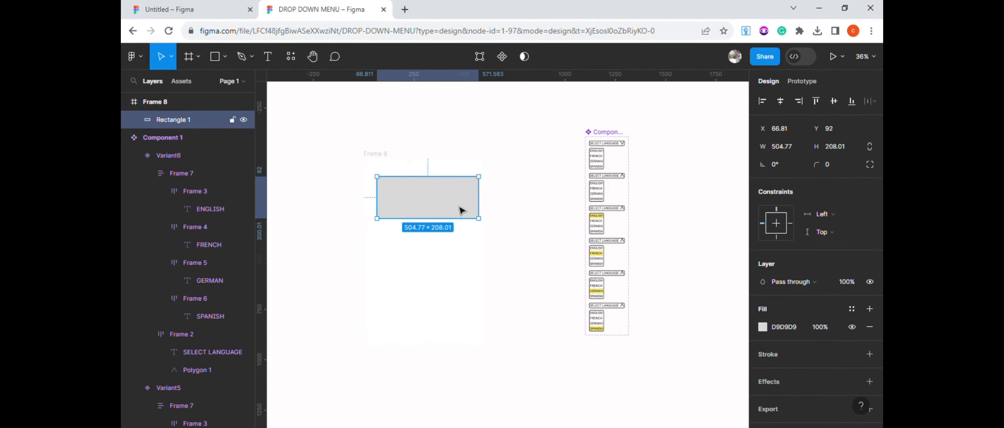
left_click(374, 153)
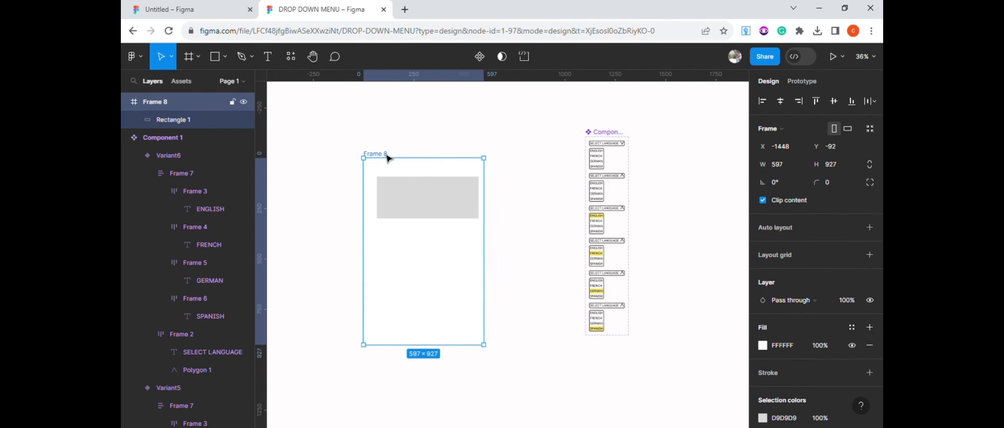
left_click_drag(417, 204, 402, 197)
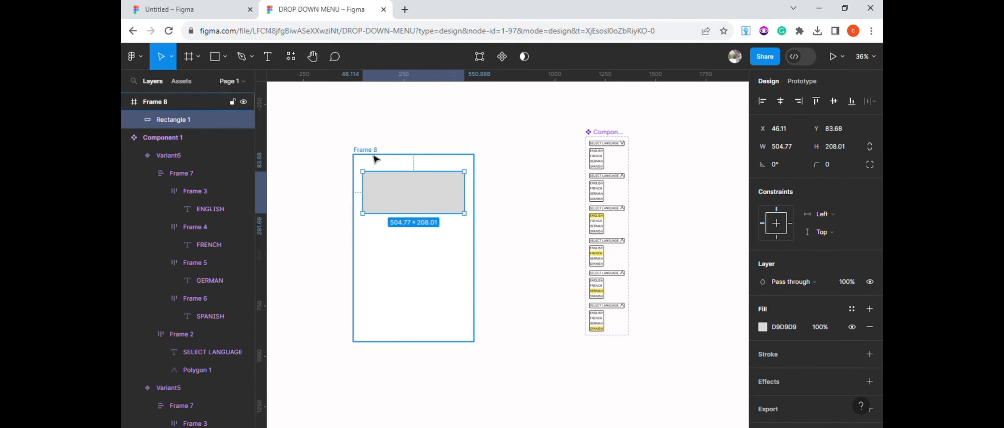
Duplicate the rectangle, place the copy straight below in the frame's lower half, and set its height to 100
key("ctrl+d")
left_click_drag(426, 206, 422, 297)
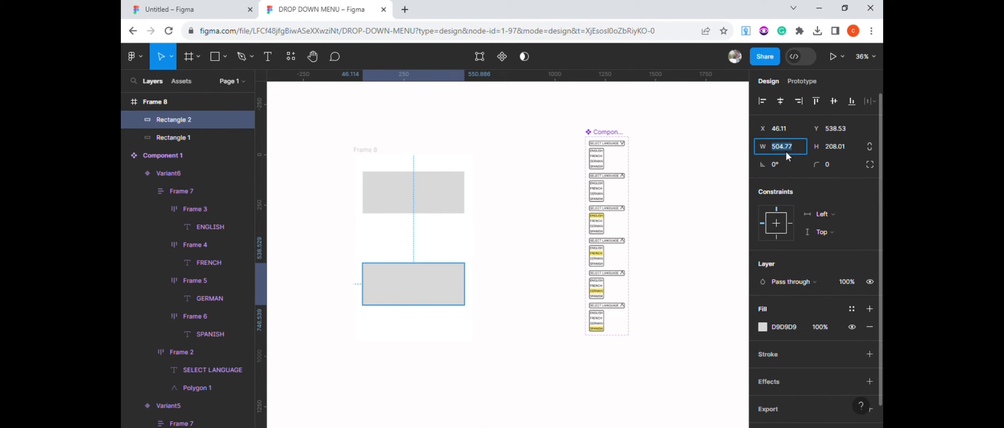
left_click(848, 144)
type("100")
key("Return")
Set the upper rectangle's height to 150
left_click(395, 188)
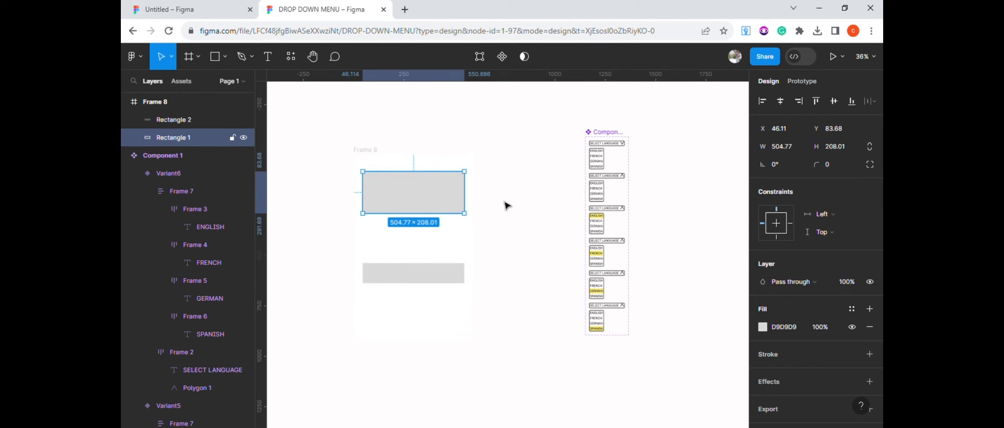
left_click(843, 146)
type("150")
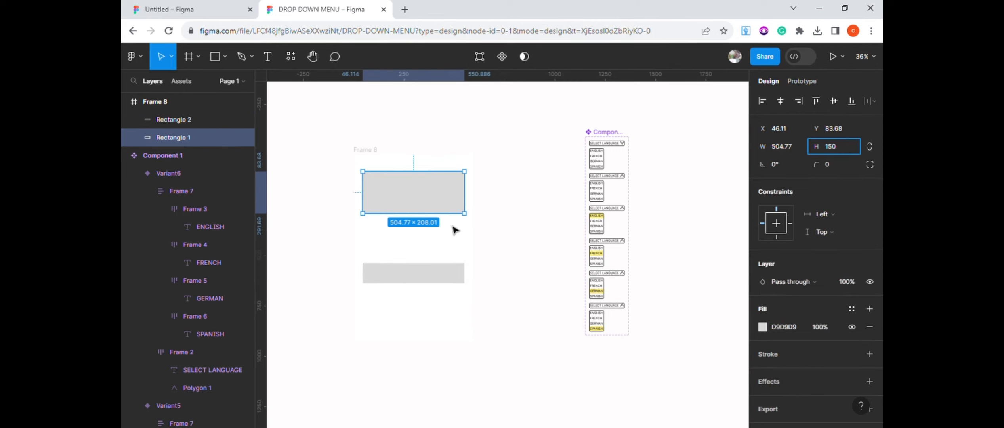
left_click(453, 226)
Move the lower rectangle down to about Y 638 and round both rectangles' corners with a radius of 20
left_click(415, 295)
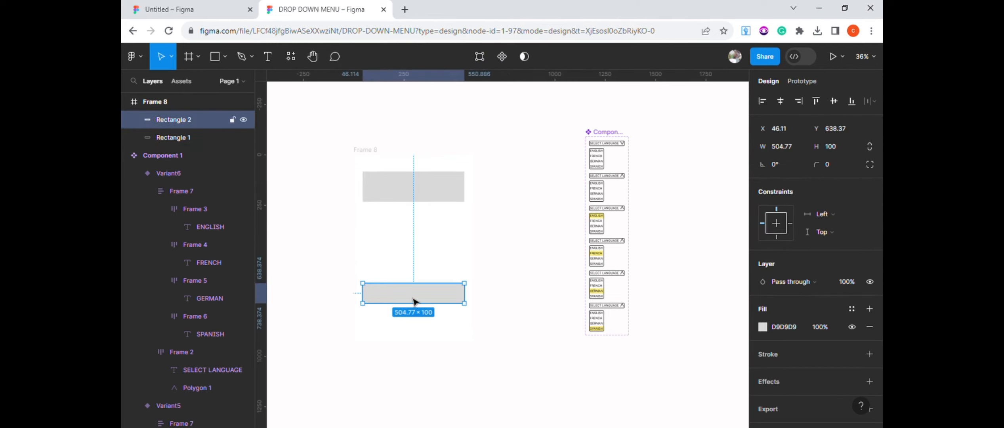
left_click(437, 198, "shift")
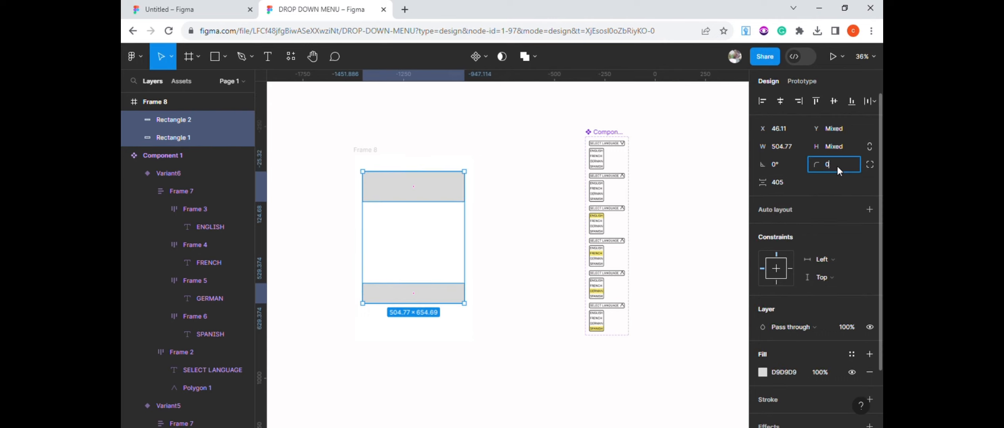
key("Return")
Add the text CLASSIC K DESIGN on the upper rectangle at size 20 with auto width
left_click(410, 194)
left_click(264, 60)
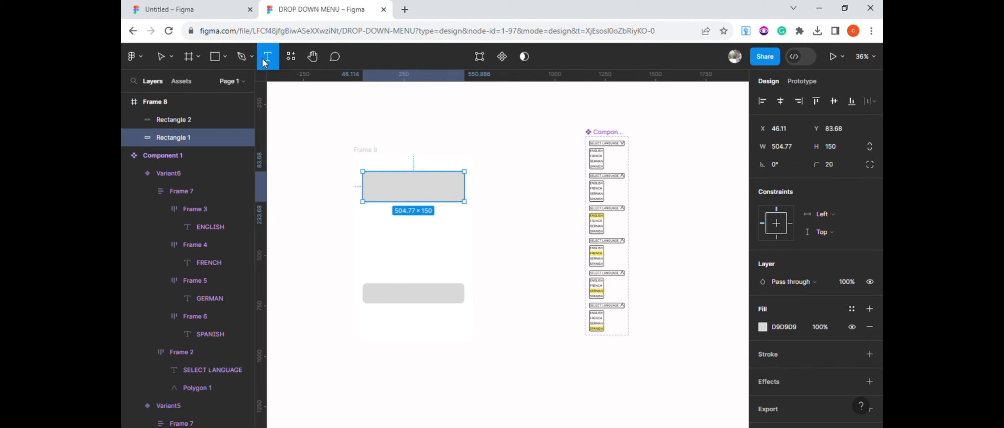
left_click_drag(373, 176, 451, 197)
left_click(861, 344)
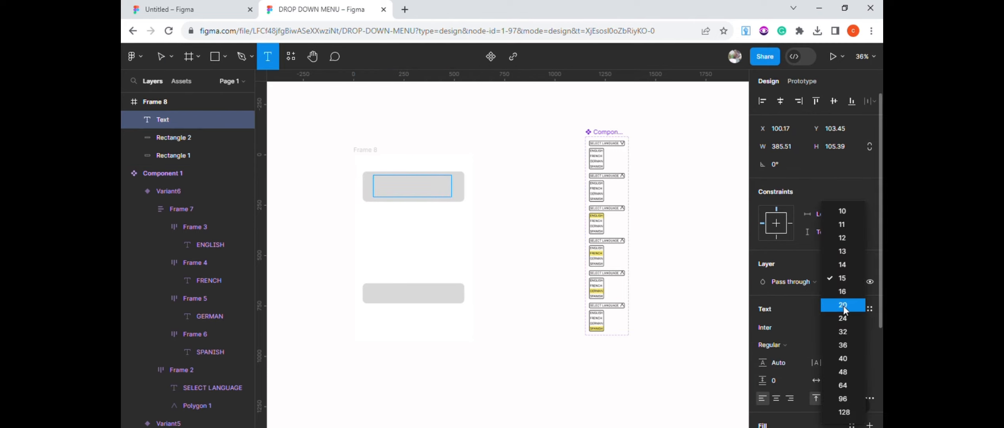
left_click(845, 306)
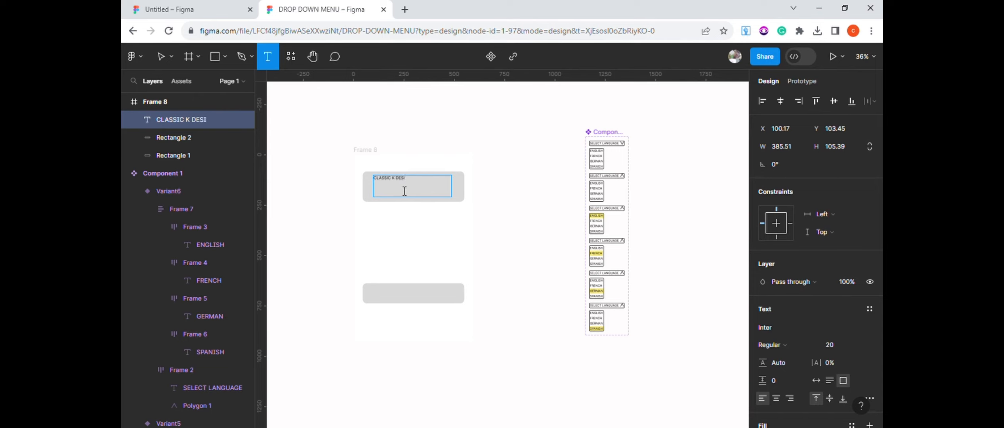
left_click(816, 381)
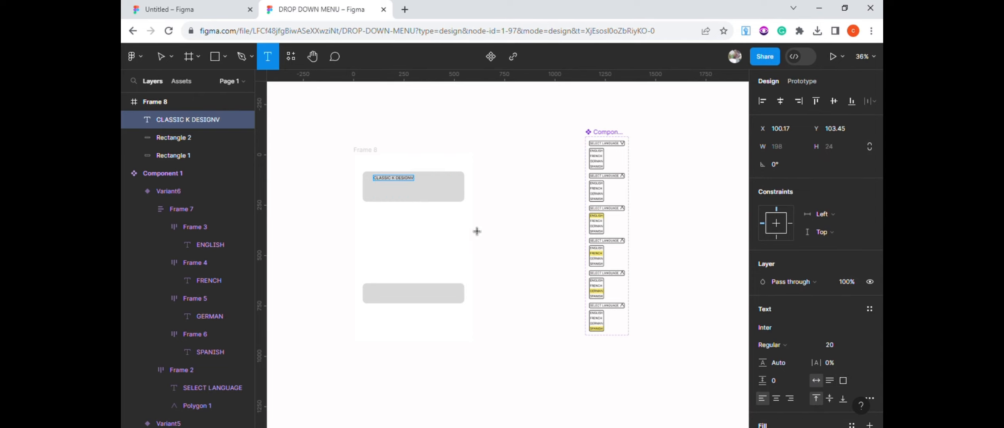
left_click(159, 60)
Center the CLASSIC K DESIGN text within the upper rectangle, at about Y 140, and make it bold
scroll(380, 194, "up", 4)
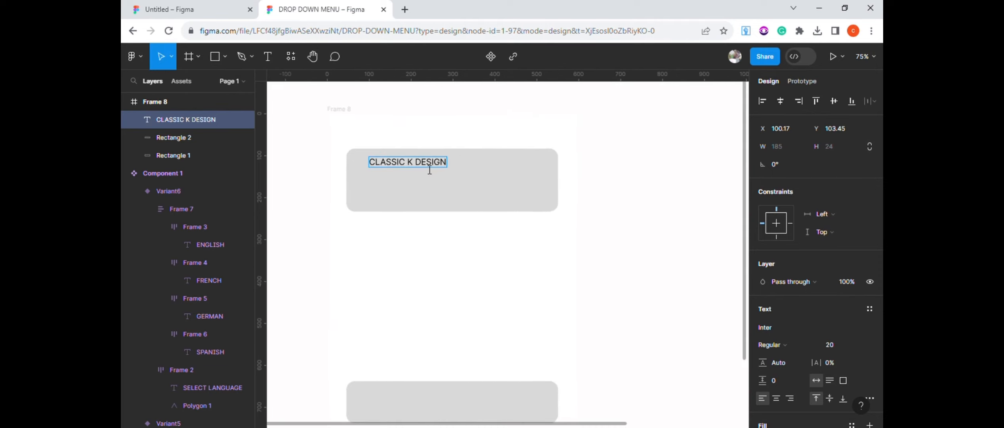
left_click(780, 101)
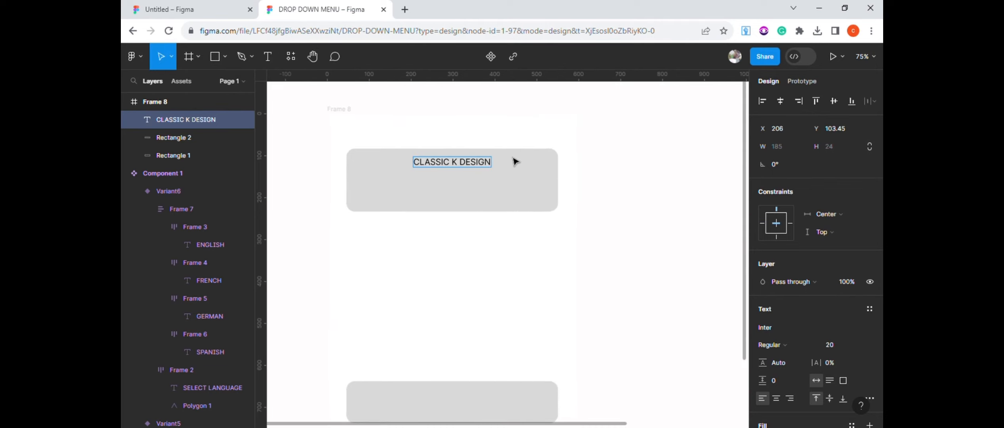
left_click_drag(483, 168, 488, 184)
double_click(488, 183)
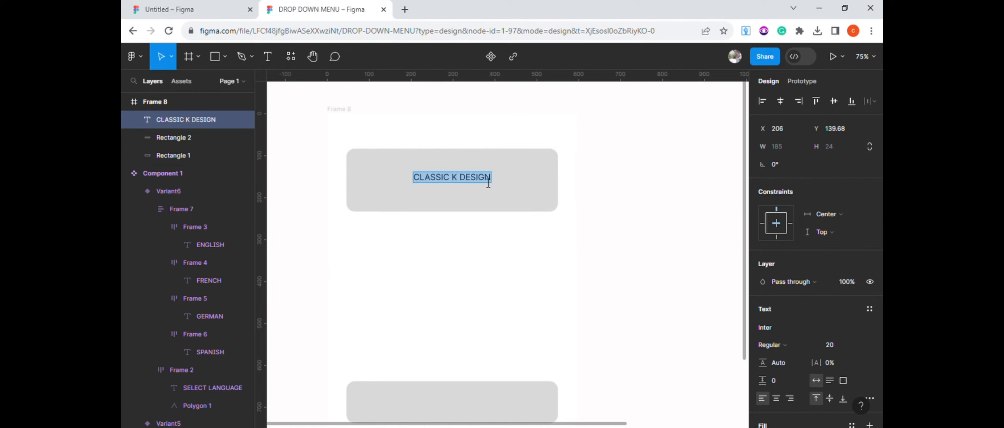
key("ctrl+b")
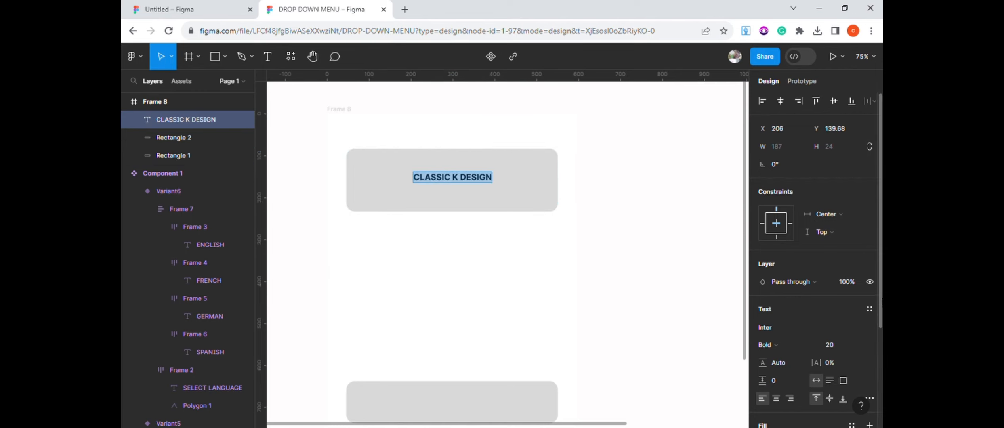
Give the CLASSIC K DESIGN text a linear gradient fill with its first stop in lime green, RGB 183, 223, 23
scroll(881, 301, "down", 3)
left_click(763, 351)
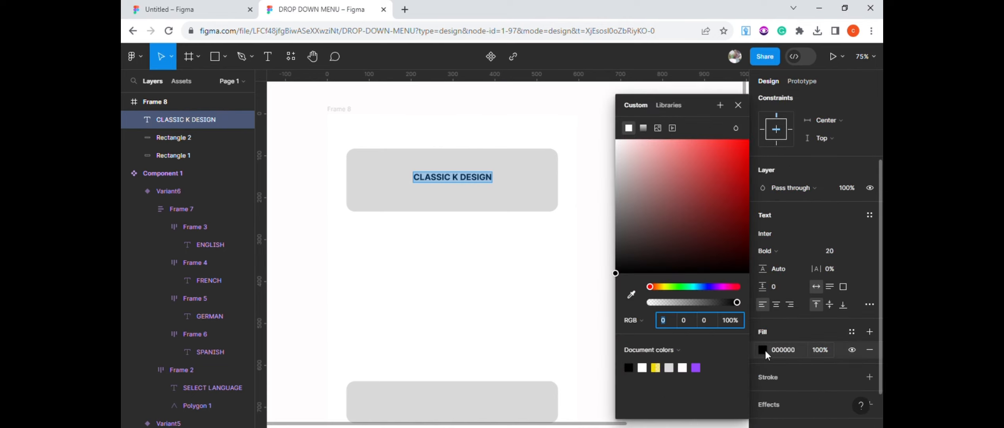
left_click(642, 128)
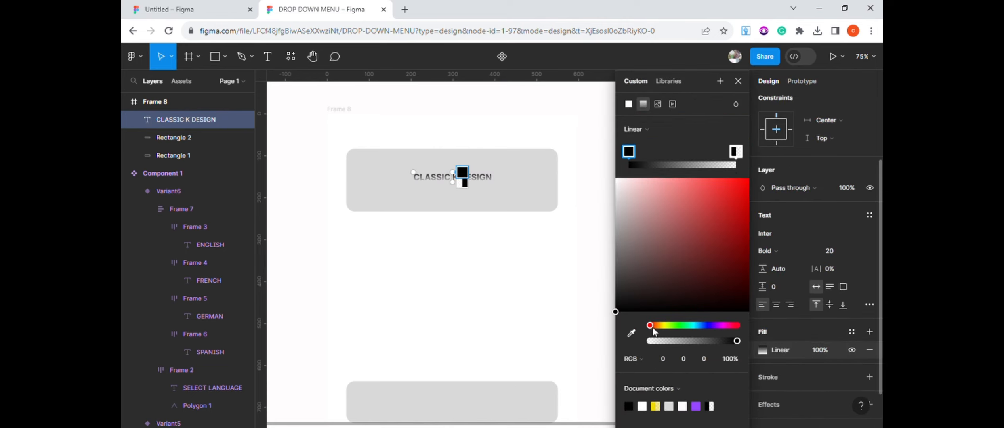
left_click_drag(652, 330, 668, 328)
left_click(736, 194)
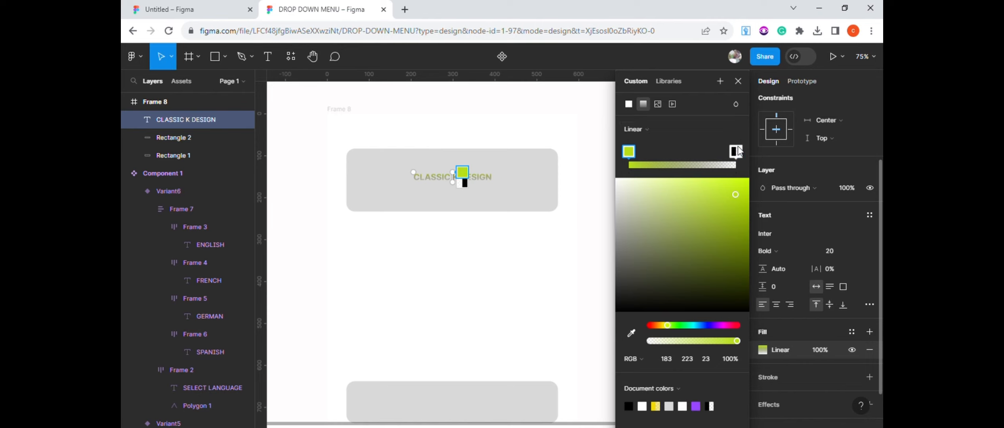
Set the text gradient's second stop to pink, RGB 222, 130, 146, at 64% opacity
left_click(736, 150)
left_click(730, 325)
left_click(734, 212)
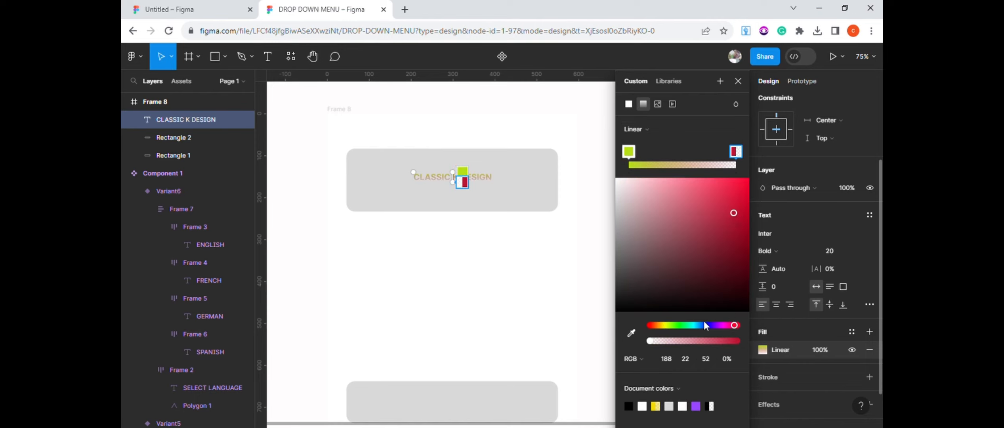
left_click_drag(670, 341, 706, 341)
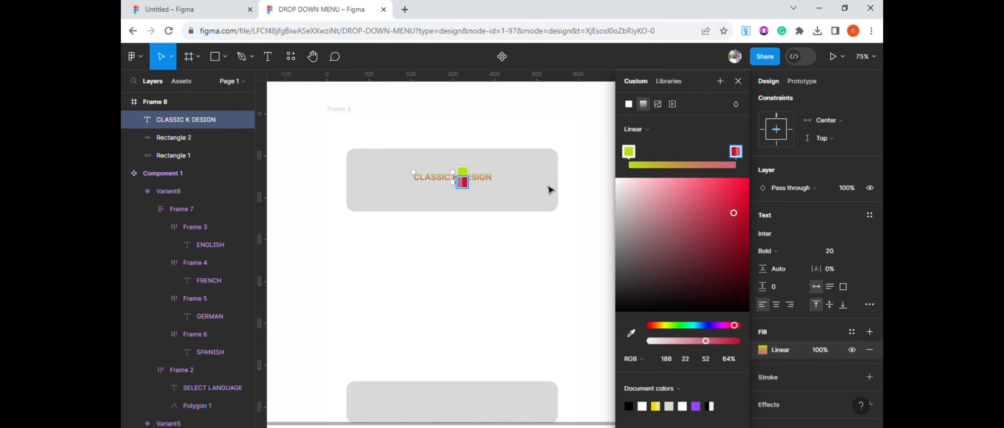
key("Escape")
left_click_drag(645, 222, 671, 195)
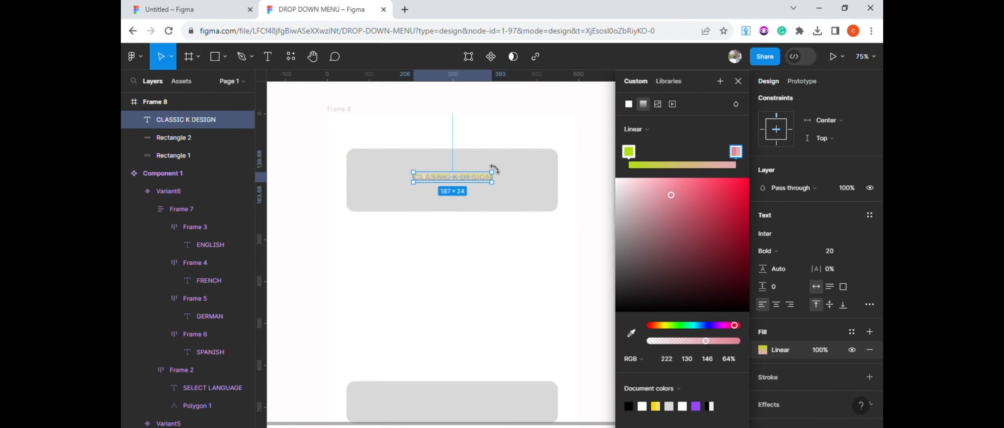
Fill the upper rectangle behind the CLASSIC K DESIGN text with black from the document colors
left_click(502, 163)
left_click(762, 304)
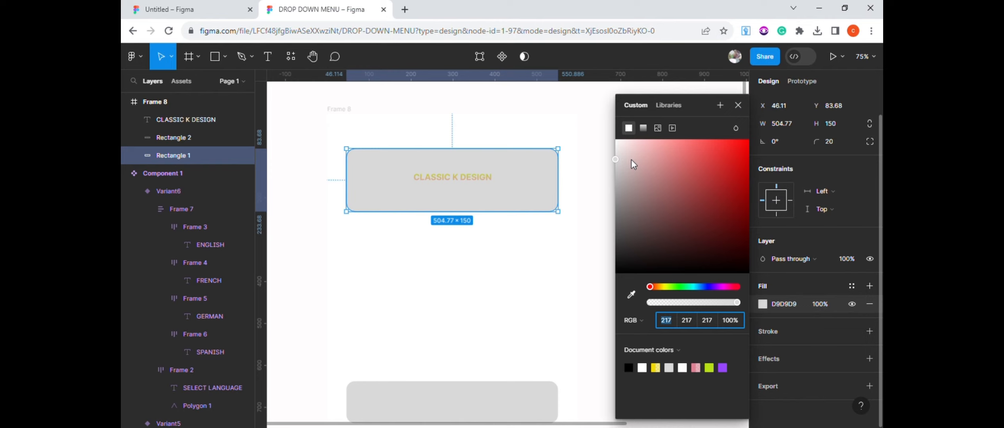
mouse_move(617, 158)
left_mouse_down()
mouse_move(629, 175)
mouse_move(630, 150)
left_mouse_up()
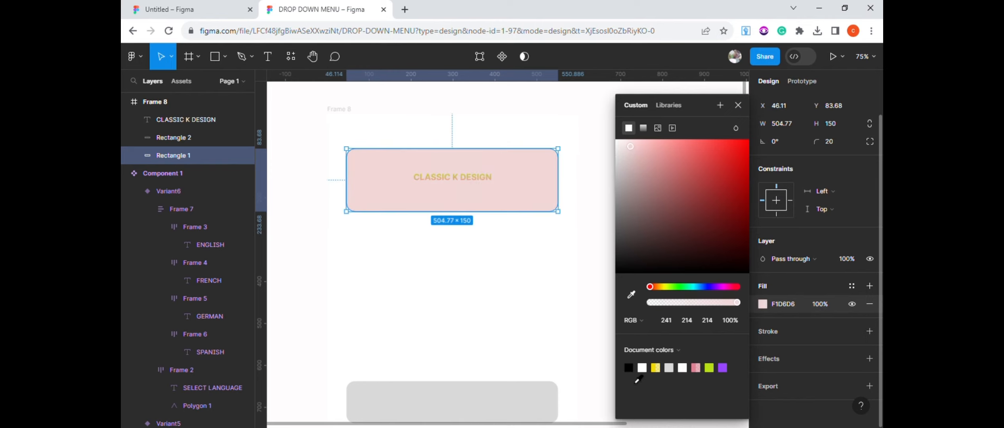
left_click(628, 368)
Draw a 100 by 100 circle just below the black rectangle, near its left end, at about X 49, Y 267
left_click(516, 405)
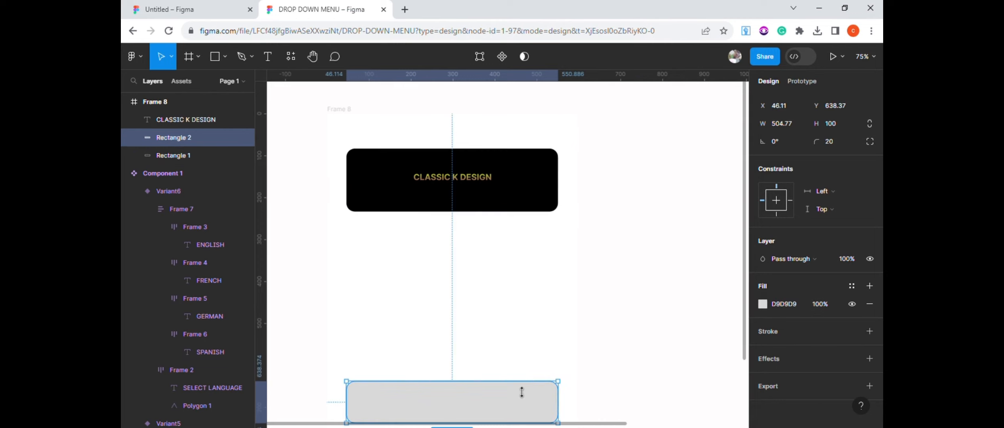
scroll(538, 332, "down", 2)
left_click(439, 243)
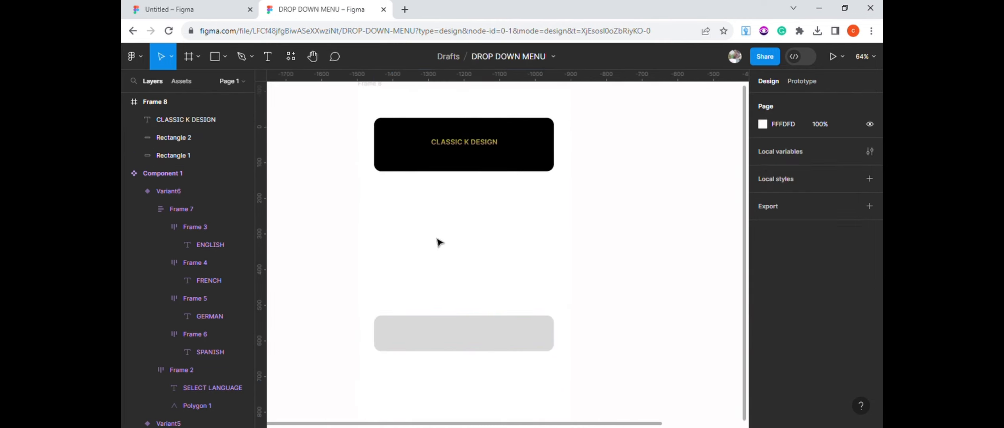
key("o")
left_click_drag(375, 184, 413, 225)
left_click(783, 146)
type("100")
left_click(828, 144)
type("100")
key("Return")
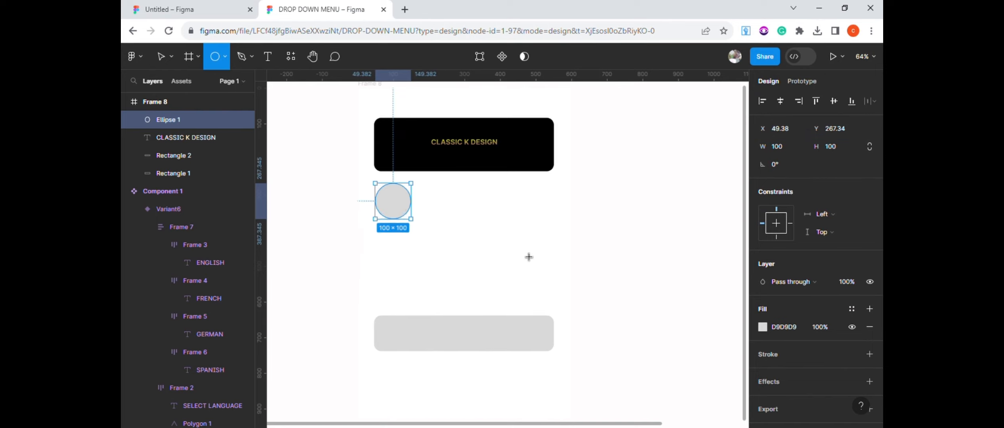
left_click(529, 257)
key("ctrl+z")
key("v")
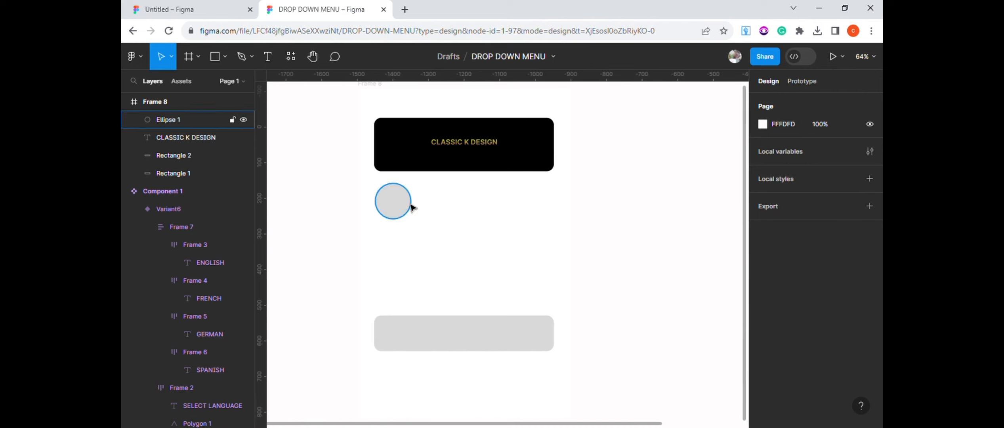
Search the web for "thumbs up icon", copy a thumbs-up image from the results and paste it as the circle's fill
left_click(412, 205)
left_click(404, 9)
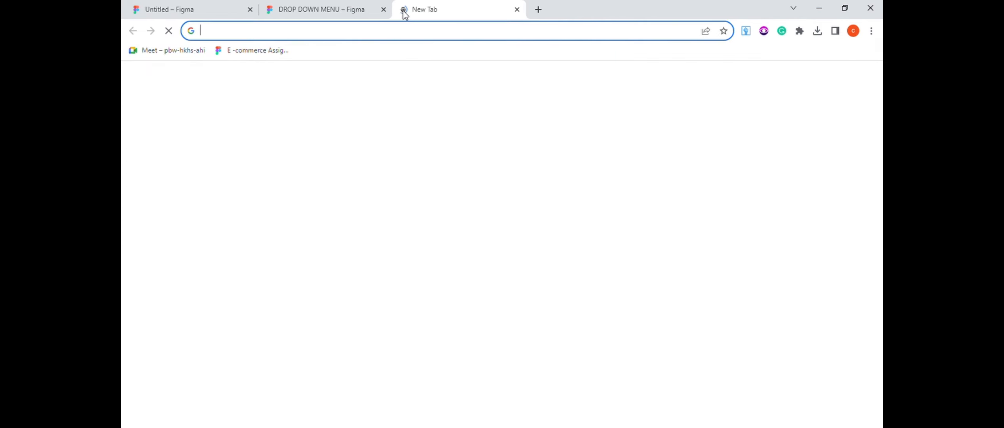
type("TH")
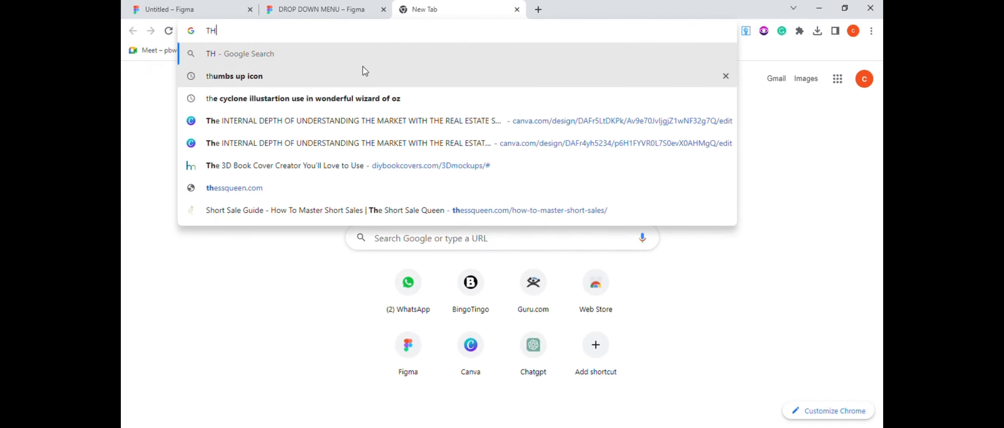
left_click(365, 71)
left_click(421, 244)
left_click(340, 14)
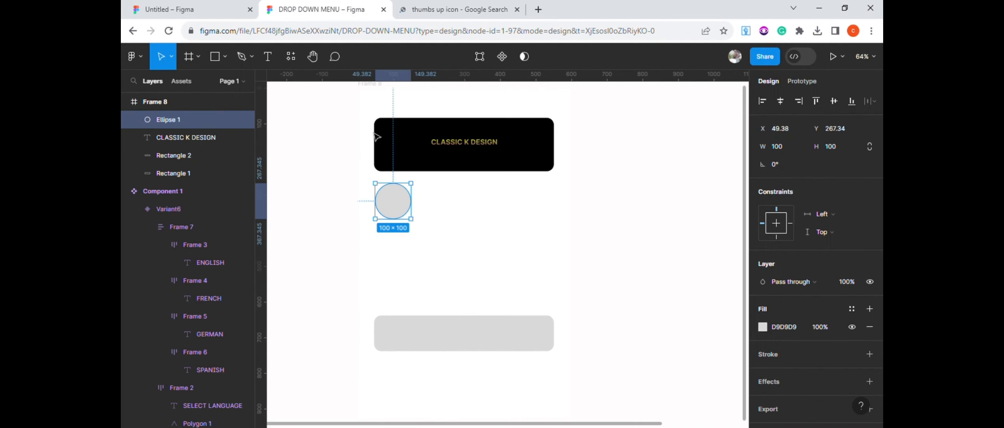
key("ctrl+v")
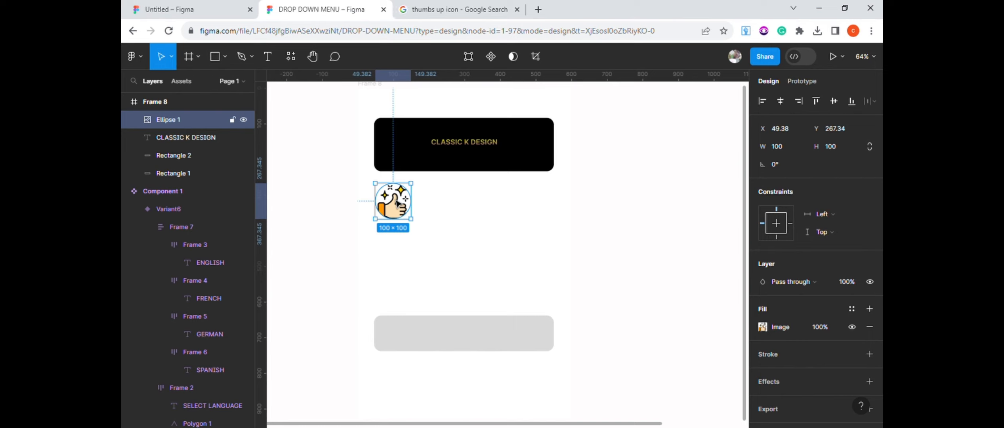
Move the thumbs-up circle up to Y 257.34, set its image fill to Crop and shift the image slightly down and right
double_click(396, 205)
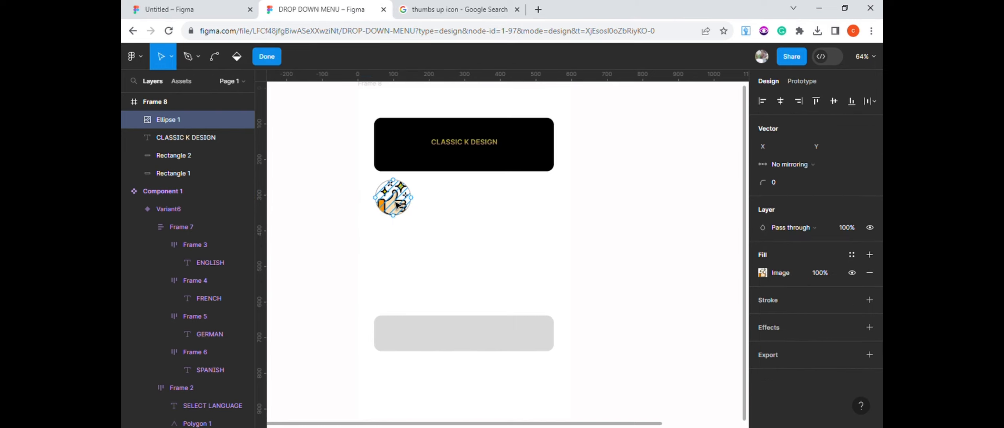
key("Escape")
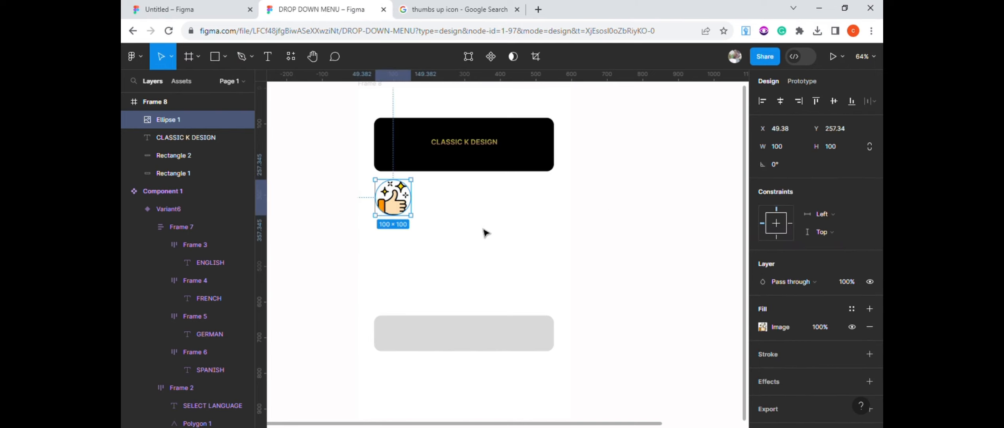
left_click(762, 327)
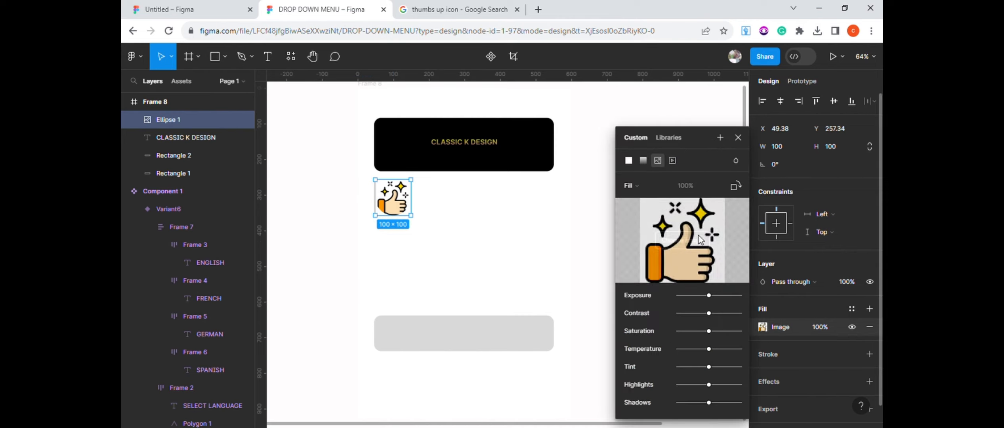
left_click(636, 181)
left_click(638, 212)
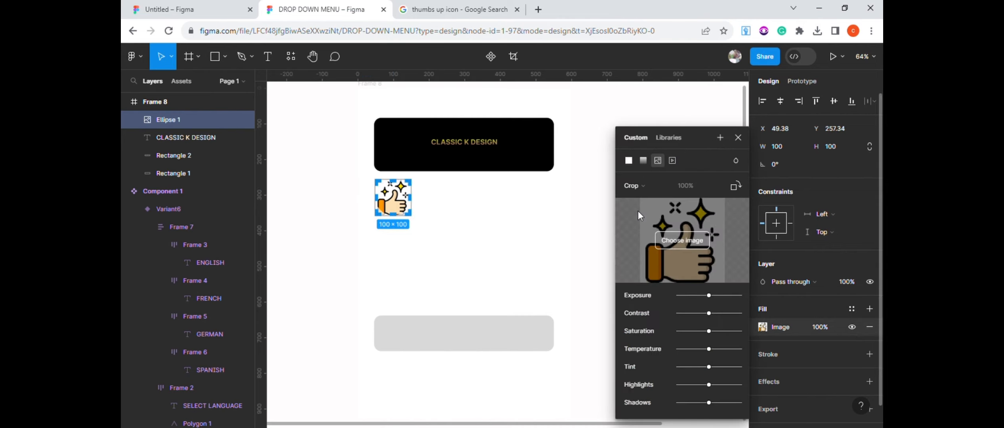
left_click_drag(406, 203, 407, 205)
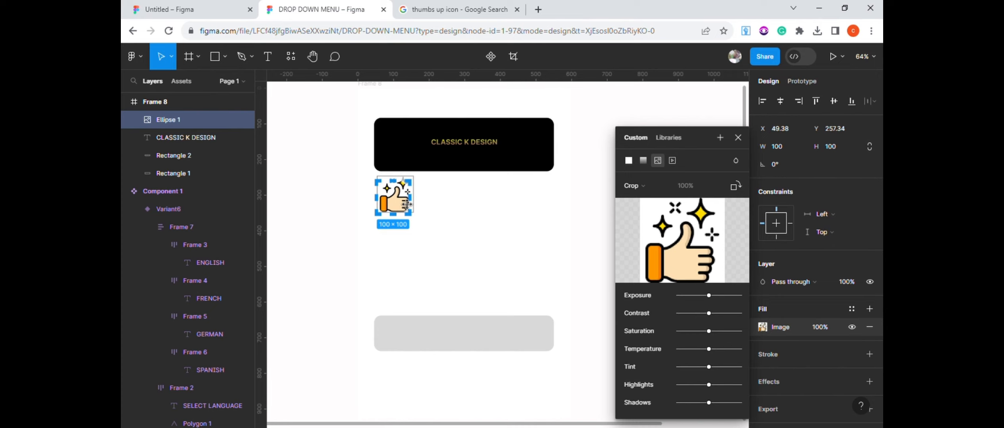
left_click(434, 214)
left_click(740, 138)
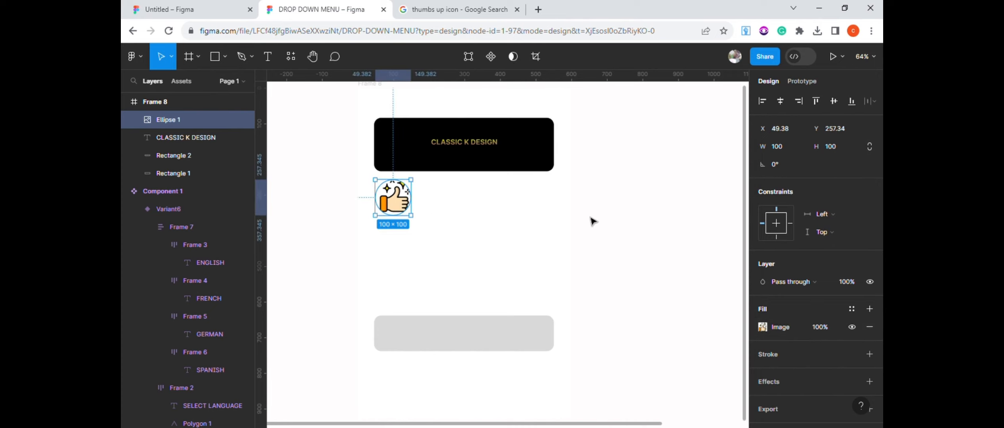
scroll(549, 218, "down", 2)
left_click(181, 81)
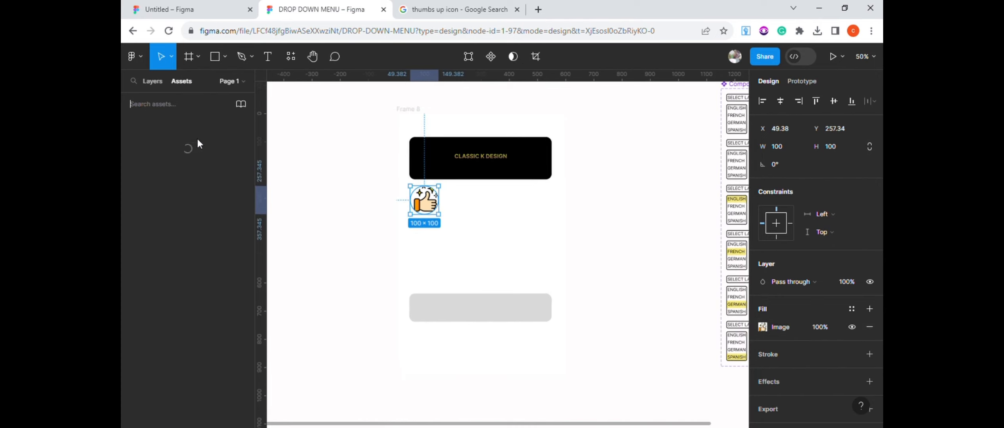
left_click_drag(157, 190, 212, 190)
scroll(666, 241, "down", 2)
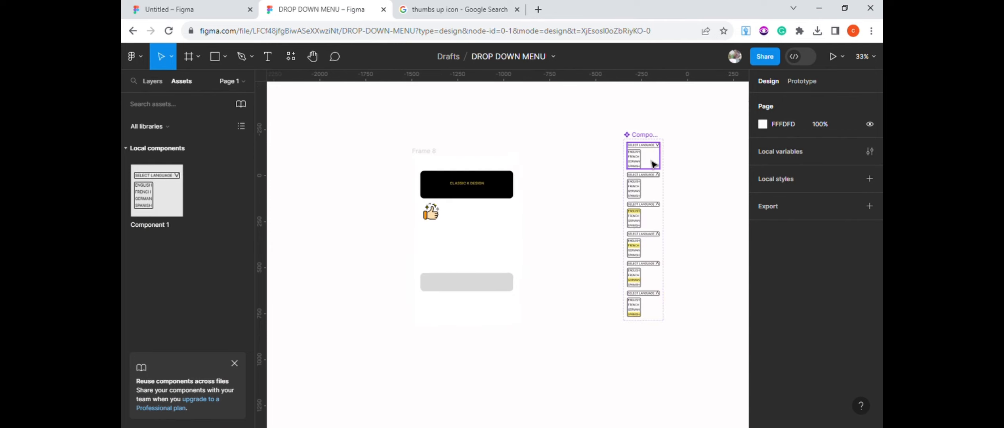
left_click(643, 136)
left_click_drag(655, 322, 665, 337)
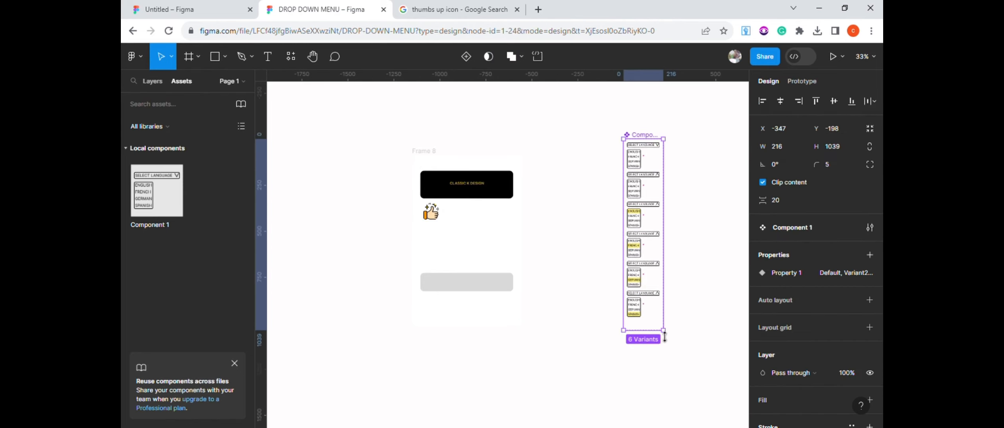
Hide Frame 7, the language list, inside the Default variant of Component 1
double_click(639, 167)
left_click(153, 81)
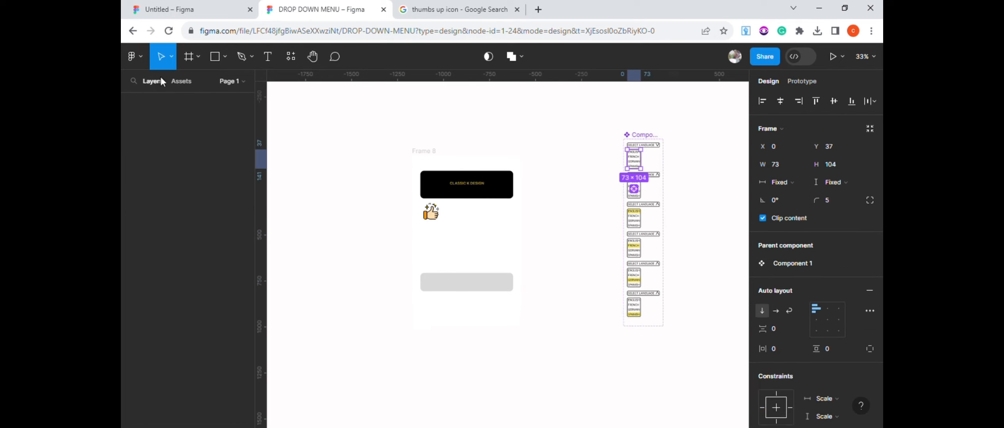
left_click(244, 269)
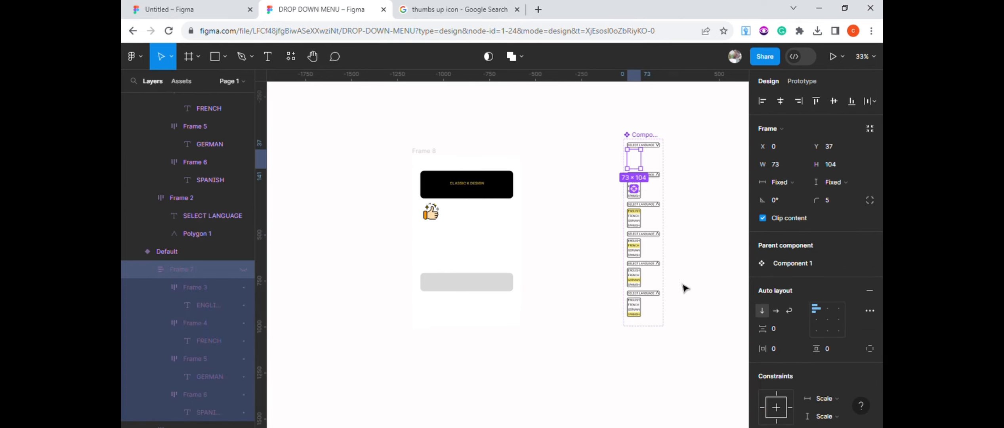
left_click(657, 139)
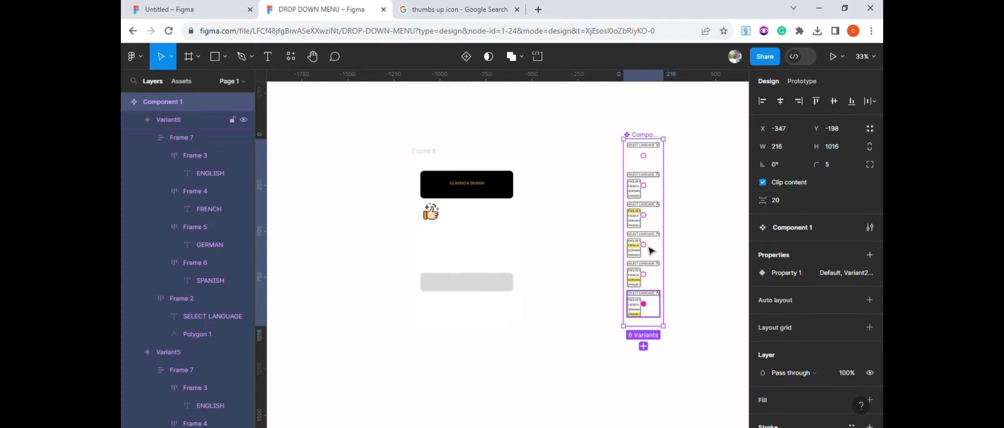
left_click(643, 160)
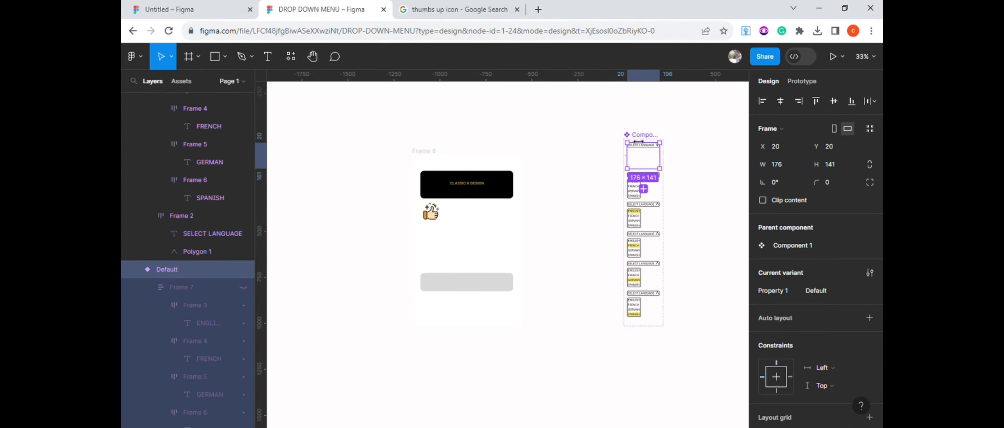
left_click(639, 135)
left_click(643, 161)
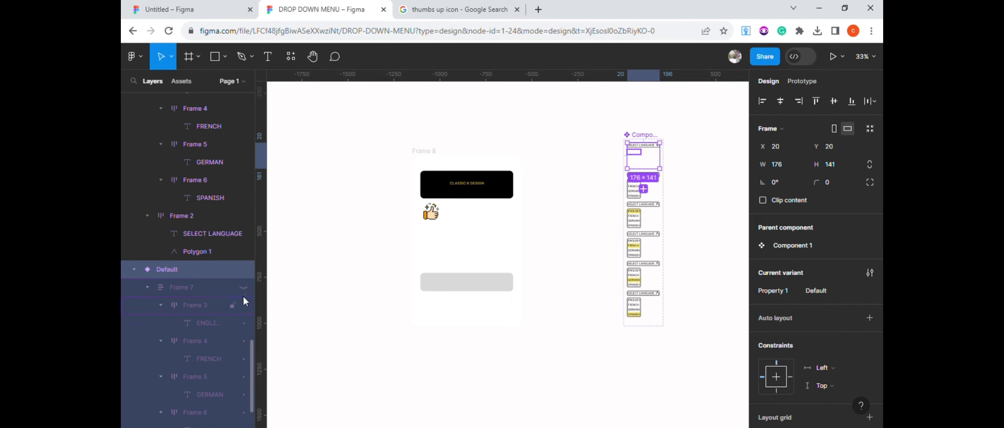
Delete Frame 7 from the Default variant and shrink the component set to 67 high around the closed SELECT LANGUAGE variant
left_click(179, 288)
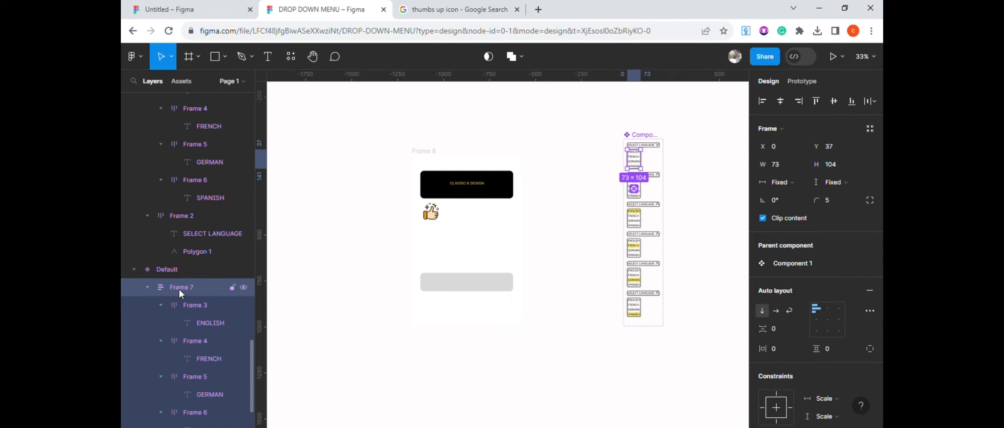
key("Delete")
left_click(643, 161)
left_click(651, 139)
left_click_drag(654, 336, 657, 158)
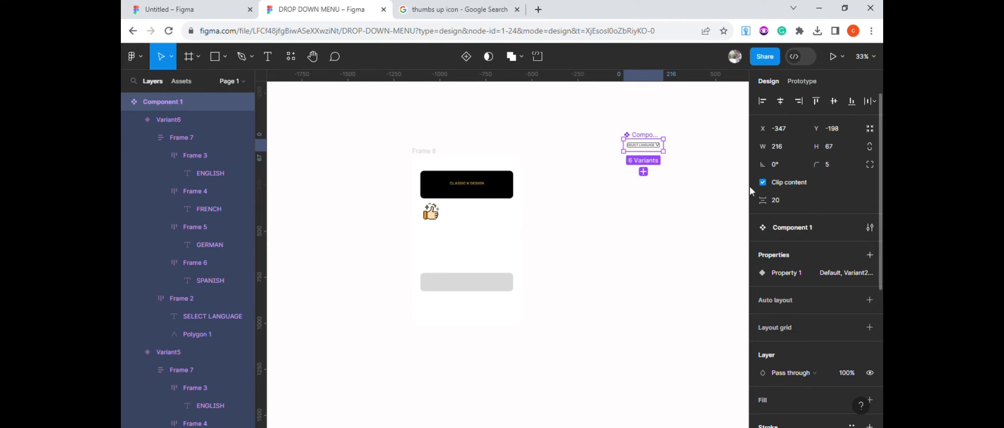
Place an instance of Component 1 from the local components in Frame 8, below the black rectangle and level with the thumbs-up circle
left_click(181, 81)
left_click(288, 213)
left_click_drag(288, 213, 497, 221)
left_click(594, 236)
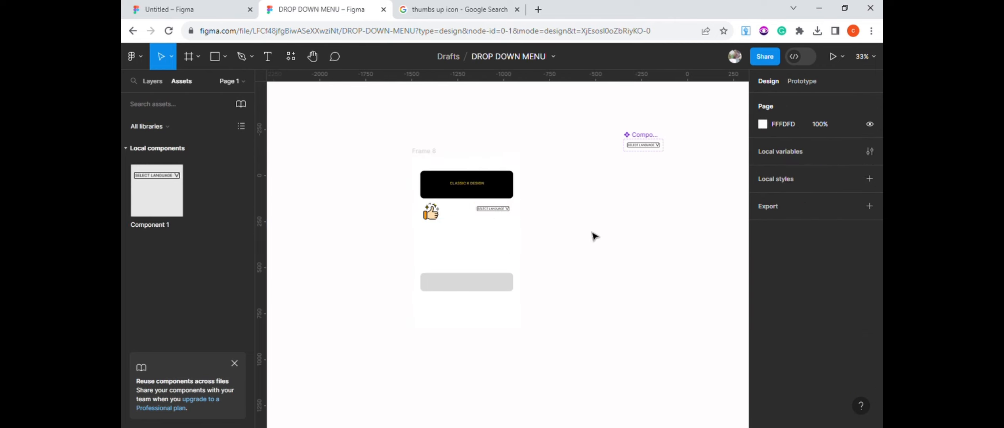
Run the page prototype and test opening and closing the SELECT LANGUAGE drop-down and highlighting its options
left_click(833, 59)
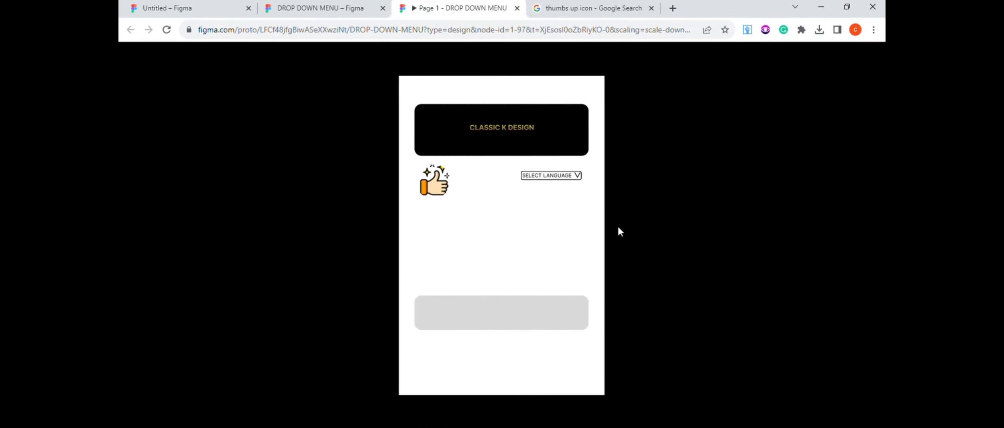
left_click(566, 177)
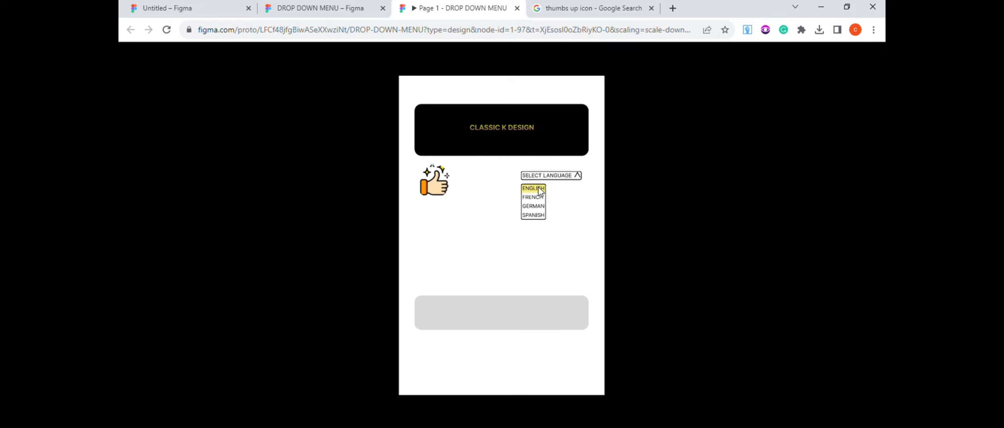
left_click(569, 178)
left_click(568, 179)
left_click(568, 179)
left_click(567, 178)
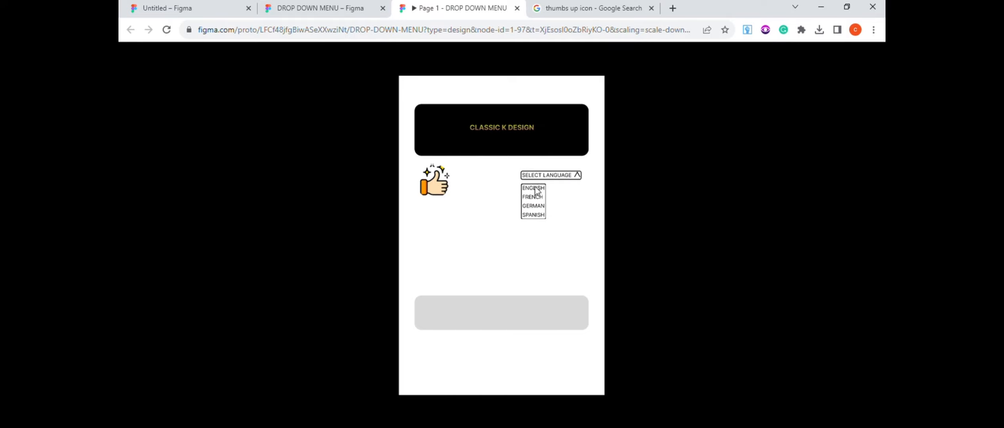